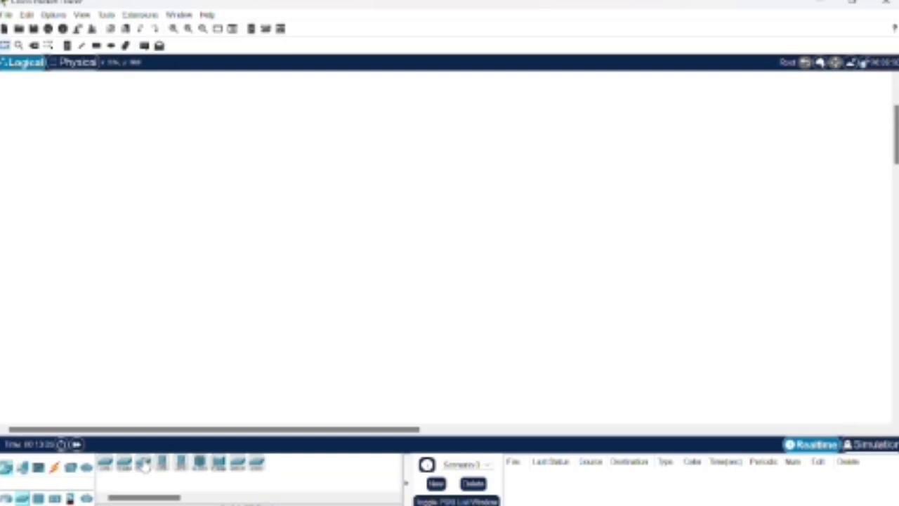
Place six Switch-PT switches in a horizontal row across the middle of the workspace.
{"action": "left_click", "coordinate": [123, 464]}
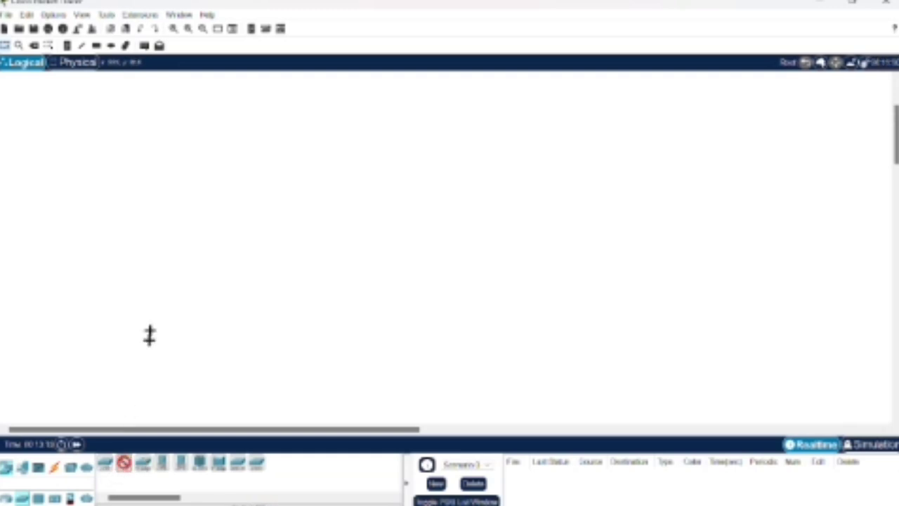
{"action": "left_click", "coordinate": [152, 258]}
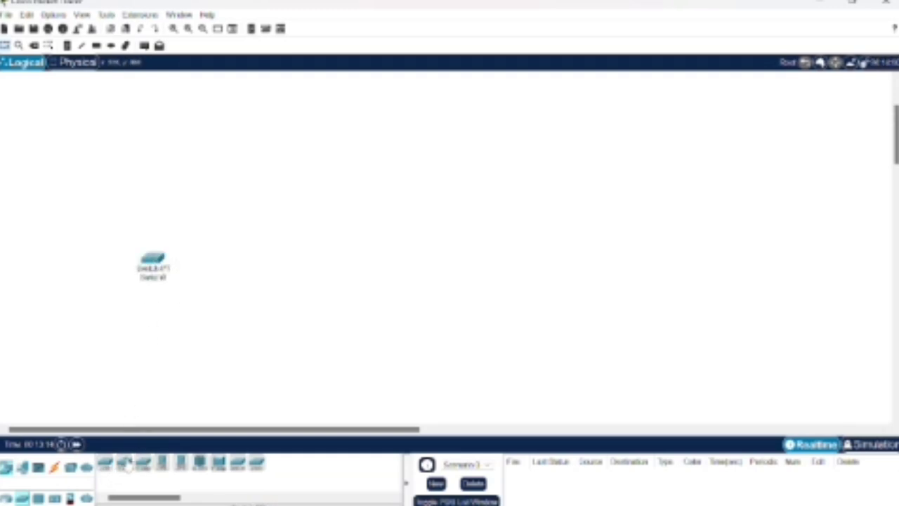
{"action": "left_click", "coordinate": [283, 258]}
{"action": "left_click", "coordinate": [124, 463]}
{"action": "left_click", "coordinate": [422, 261]}
{"action": "left_click", "coordinate": [124, 464]}
{"action": "left_click", "coordinate": [559, 261]}
{"action": "left_click", "coordinate": [123, 464]}
{"action": "left_click", "coordinate": [671, 273]}
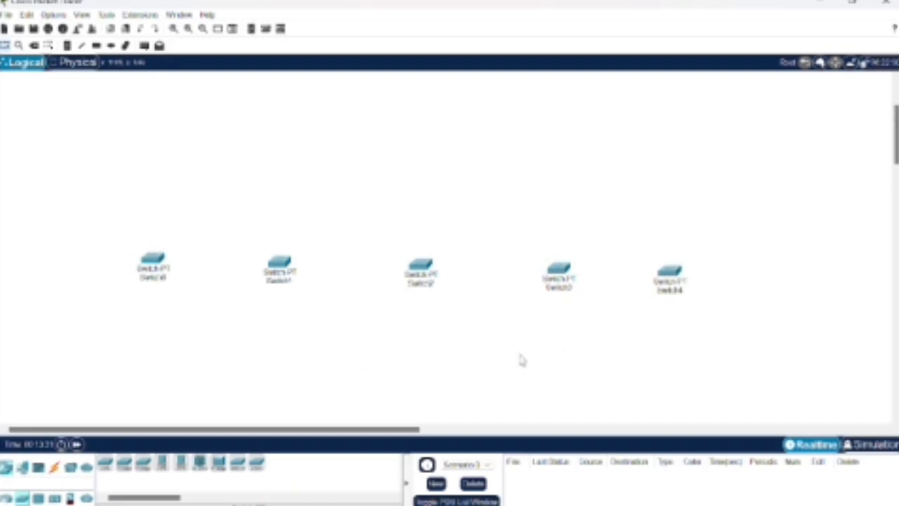
{"action": "left_click", "coordinate": [124, 464]}
{"action": "left_click", "coordinate": [792, 267]}
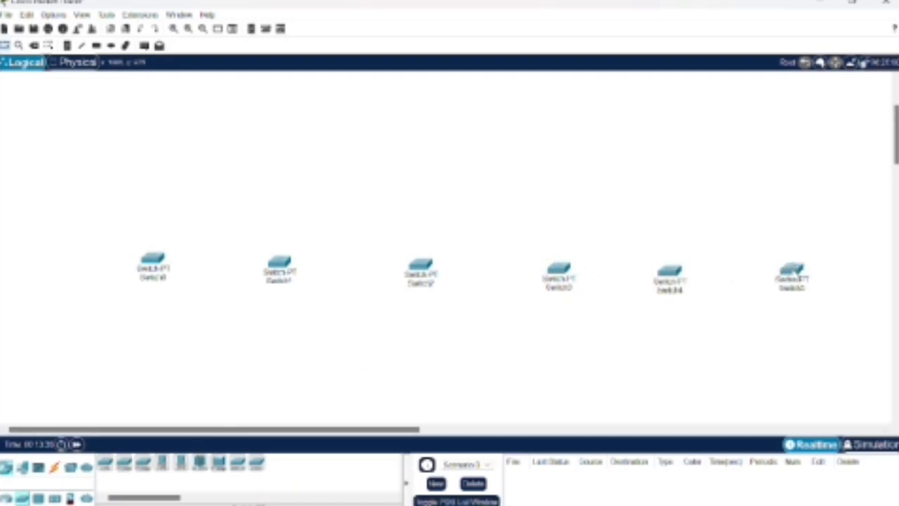
Move Switch3, Switch4 and Switch5 up slightly to line them up with the other switches in the row.
{"action": "left_click_drag", "start_coordinate": [558, 270], "coordinate": [552, 262]}
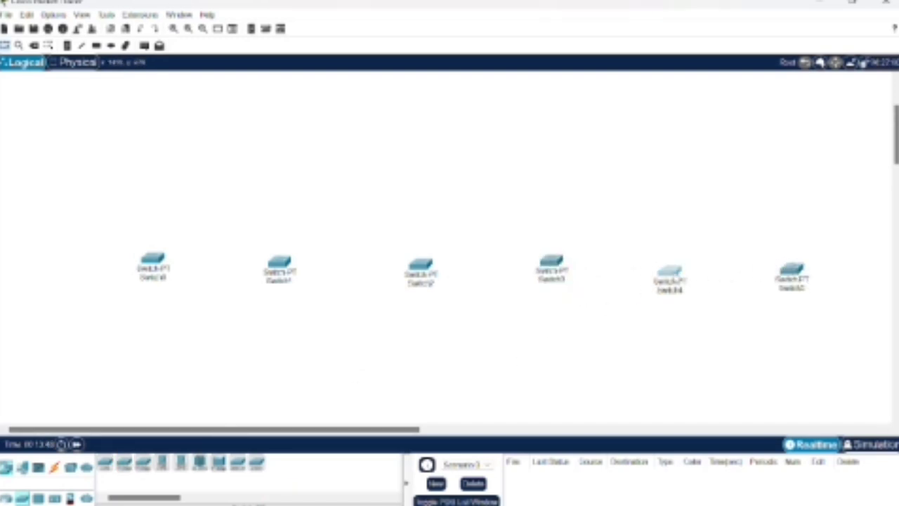
{"action": "left_click_drag", "start_coordinate": [671, 273], "coordinate": [670, 263]}
{"action": "left_click_drag", "start_coordinate": [792, 273], "coordinate": [791, 263]}
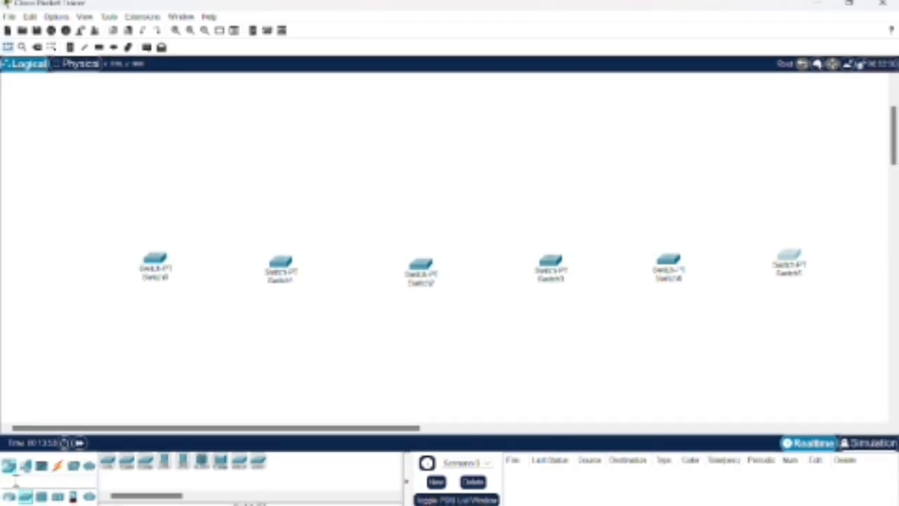
Place six PC-PT end devices, one per switch, alternating above and below the row starting with PC0 above Switch0.
{"action": "left_click", "coordinate": [25, 465]}
{"action": "left_click", "coordinate": [108, 465]}
{"action": "left_click", "coordinate": [154, 137]}
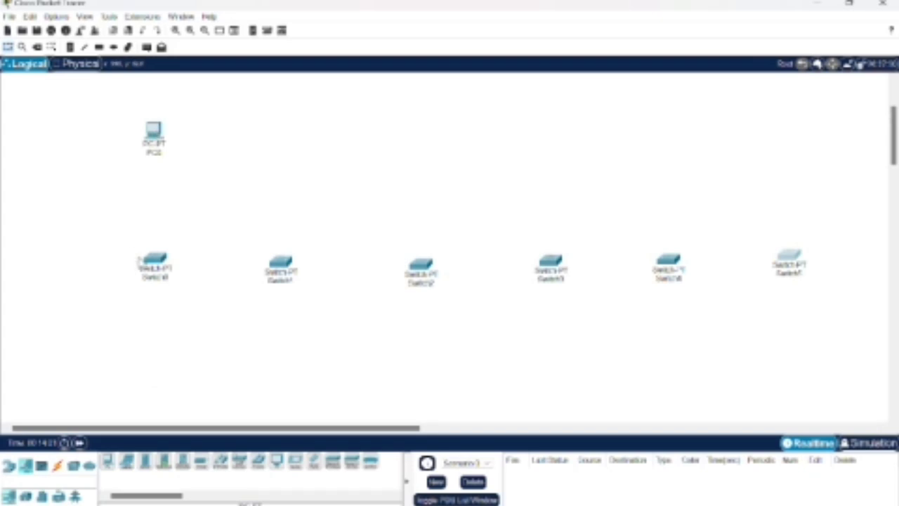
{"action": "left_click", "coordinate": [108, 465]}
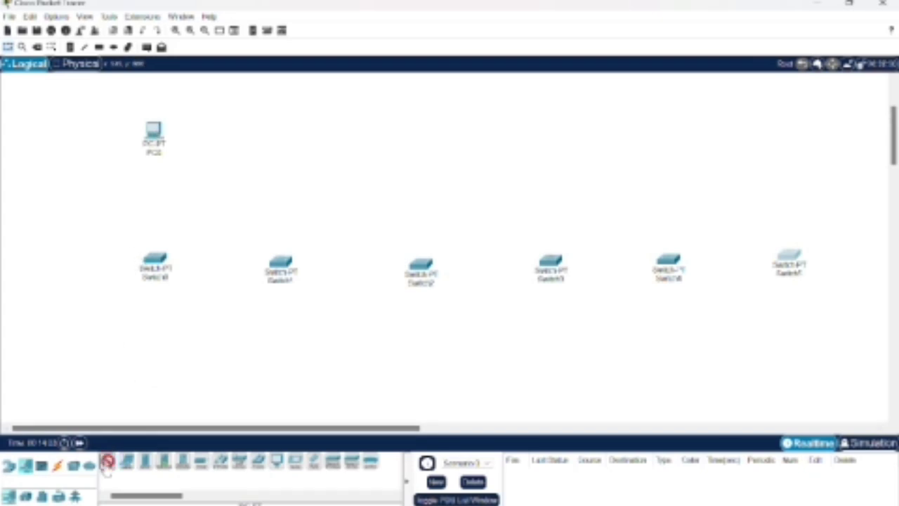
{"action": "left_click", "coordinate": [281, 395]}
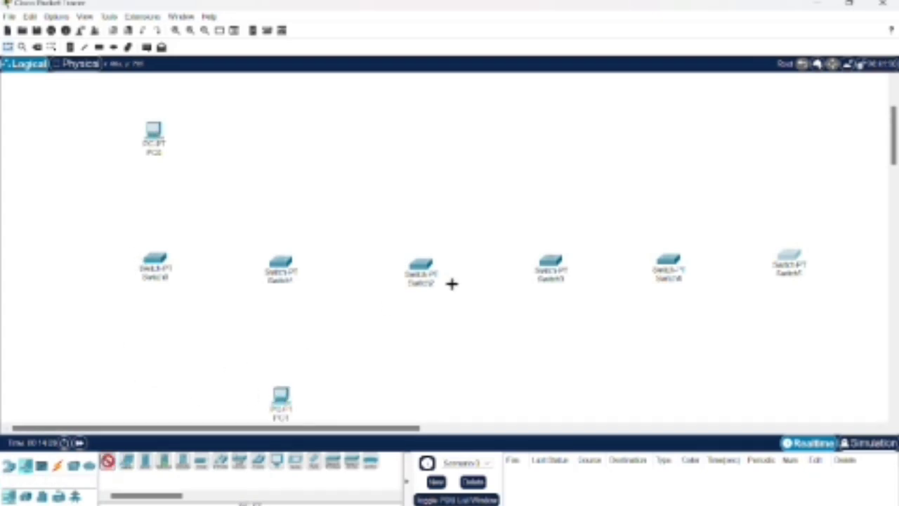
{"action": "left_click", "coordinate": [421, 133]}
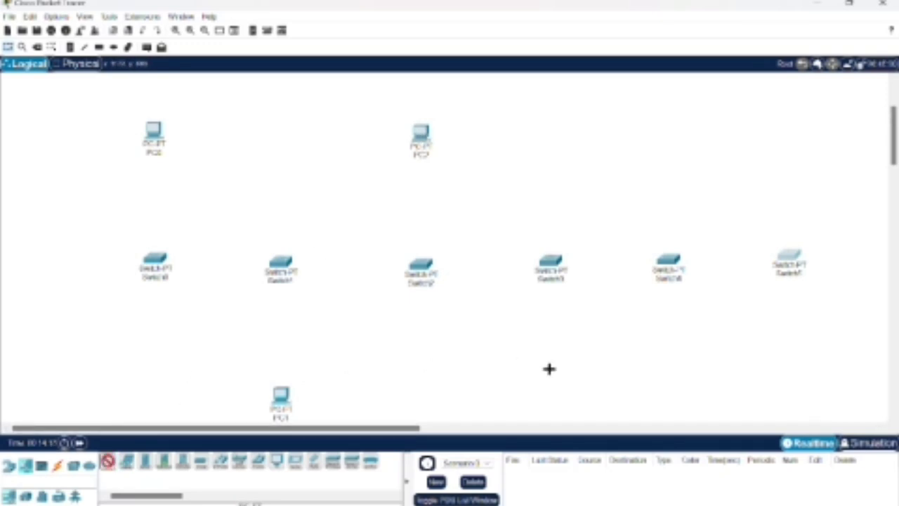
{"action": "left_click", "coordinate": [554, 395]}
{"action": "left_click", "coordinate": [108, 461]}
{"action": "left_click", "coordinate": [665, 127]}
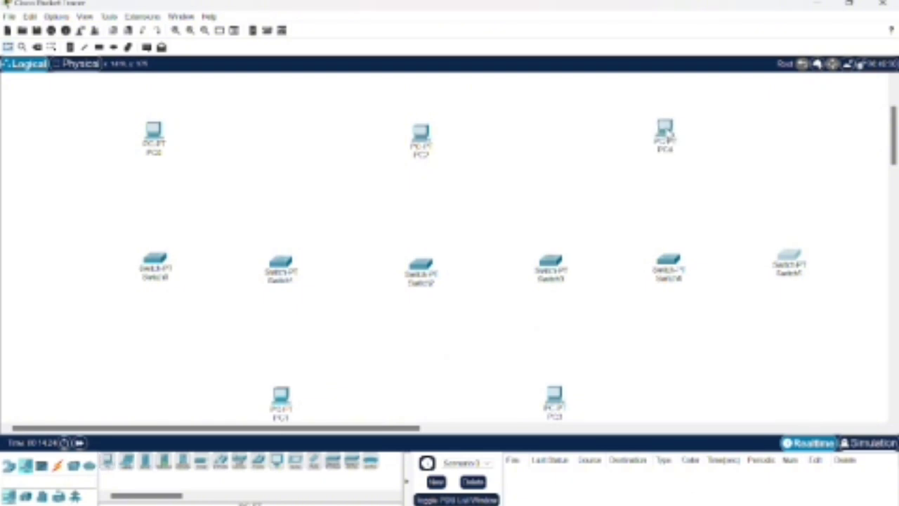
{"action": "left_click", "coordinate": [107, 461]}
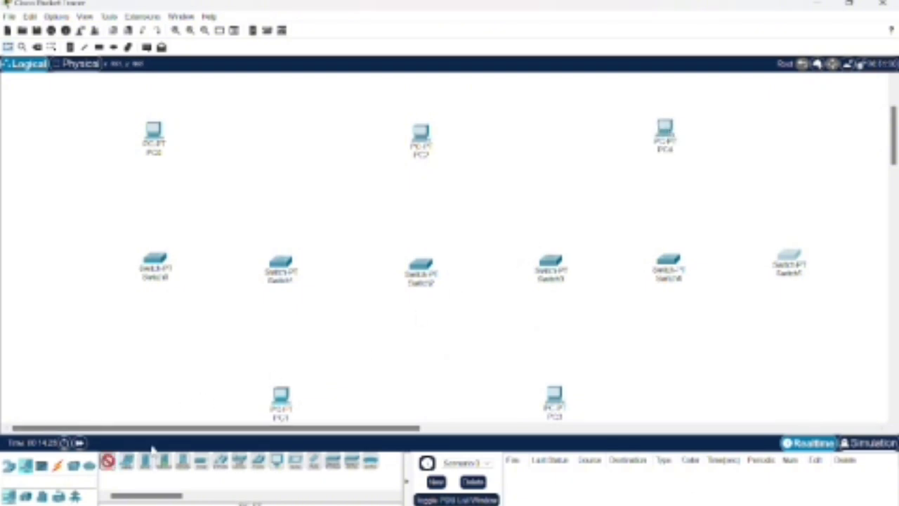
{"action": "left_click", "coordinate": [790, 390]}
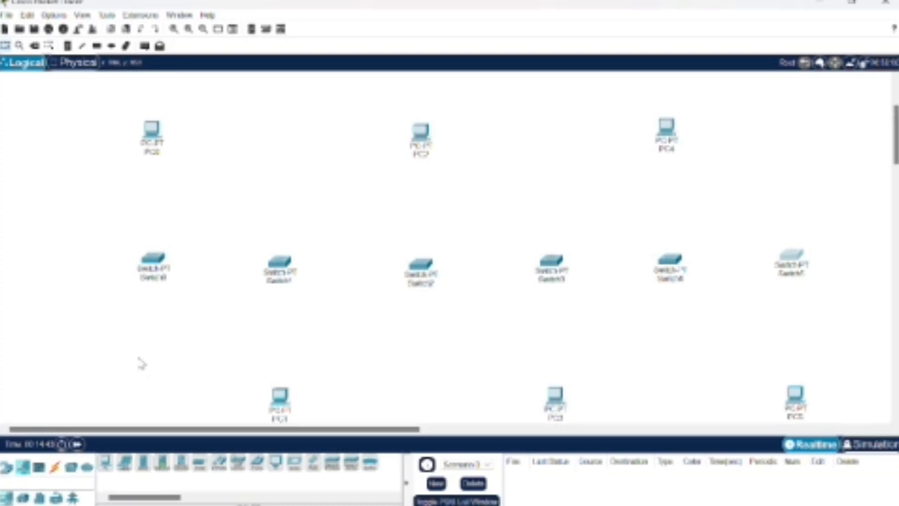
Connect PC0 to Switch0, PC1 to Switch1 and PC2 to Switch2 using the automatic connection type.
{"action": "left_click", "coordinate": [57, 472]}
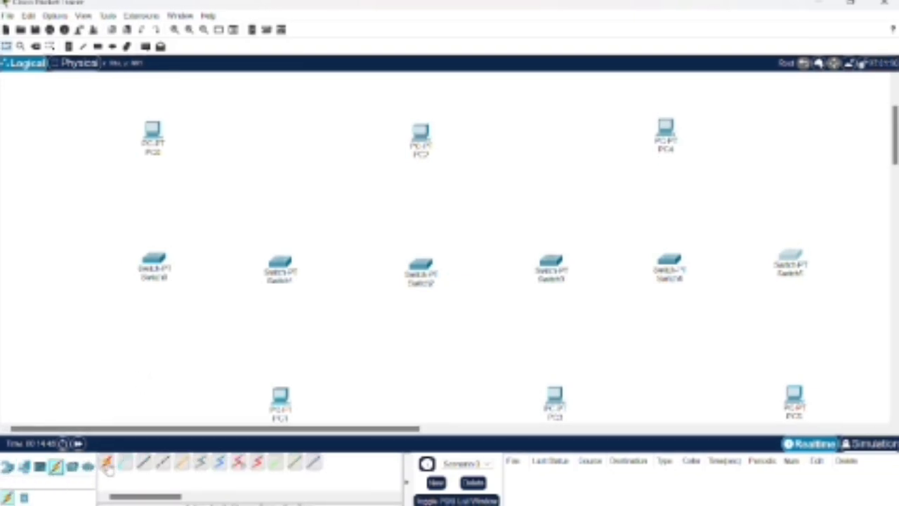
{"action": "left_click", "coordinate": [152, 130]}
{"action": "left_click", "coordinate": [155, 265]}
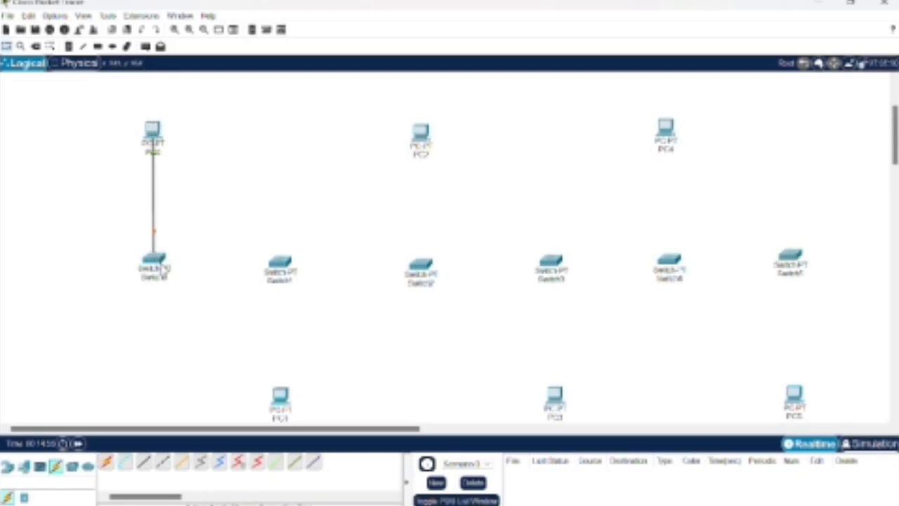
{"action": "left_click", "coordinate": [106, 462]}
{"action": "left_click", "coordinate": [280, 399]}
{"action": "left_click", "coordinate": [280, 264]}
{"action": "left_click", "coordinate": [107, 461]}
{"action": "left_click", "coordinate": [420, 135]}
{"action": "left_click", "coordinate": [420, 263]}
Connect PC3 to Switch3, PC4 to Switch4 and PC5 to Switch5 using the automatic connection type.
{"action": "left_click", "coordinate": [106, 461]}
{"action": "left_click", "coordinate": [554, 402]}
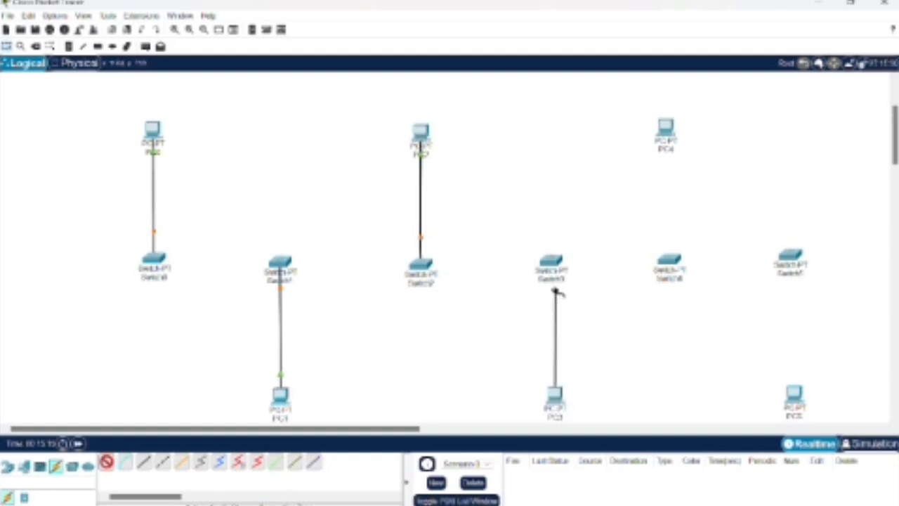
{"action": "left_click", "coordinate": [552, 262]}
{"action": "left_click", "coordinate": [106, 462]}
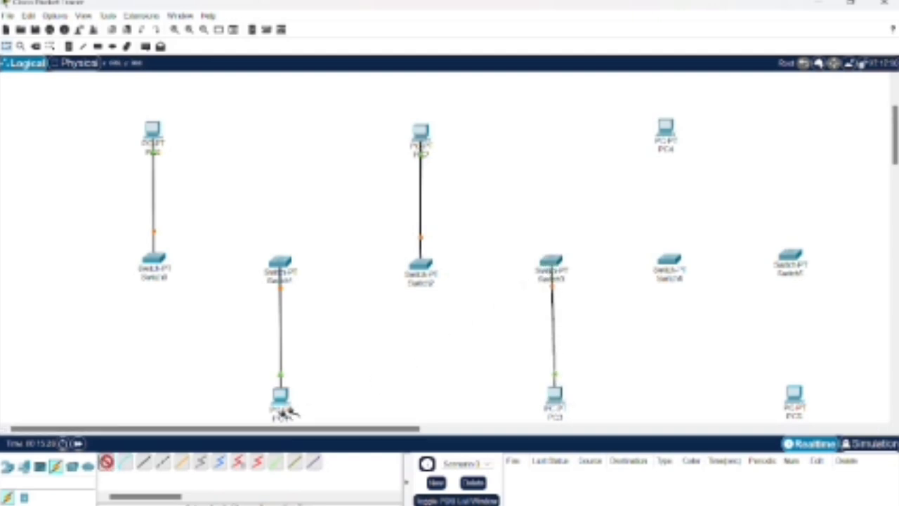
{"action": "left_click", "coordinate": [665, 133]}
{"action": "left_click", "coordinate": [669, 260]}
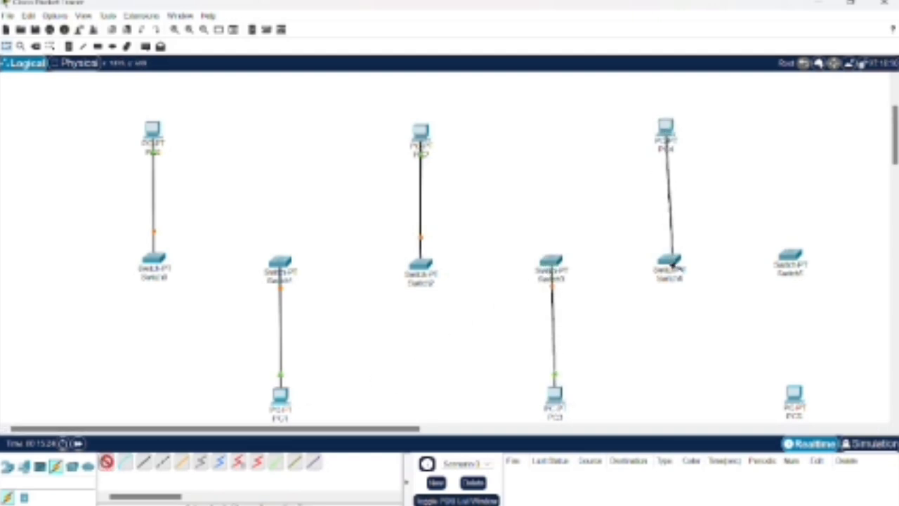
{"action": "left_click", "coordinate": [106, 463]}
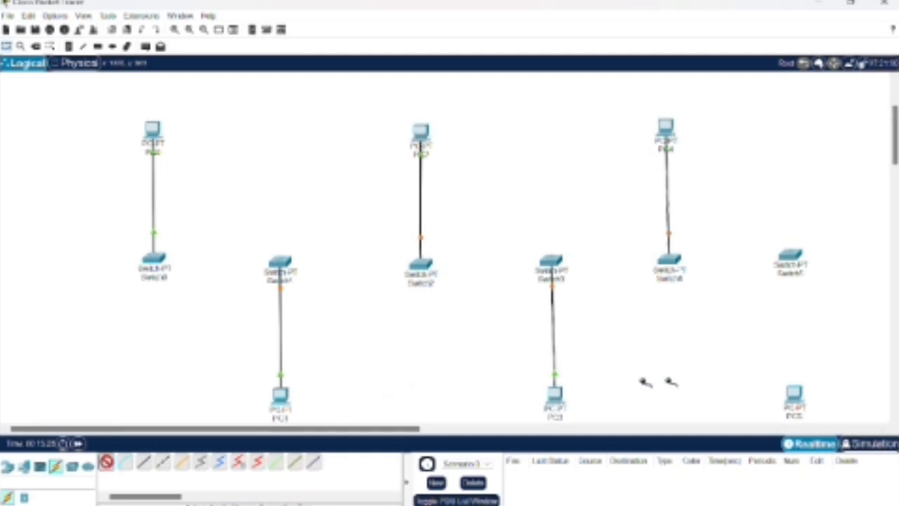
{"action": "left_click", "coordinate": [794, 395]}
{"action": "left_click", "coordinate": [790, 258]}
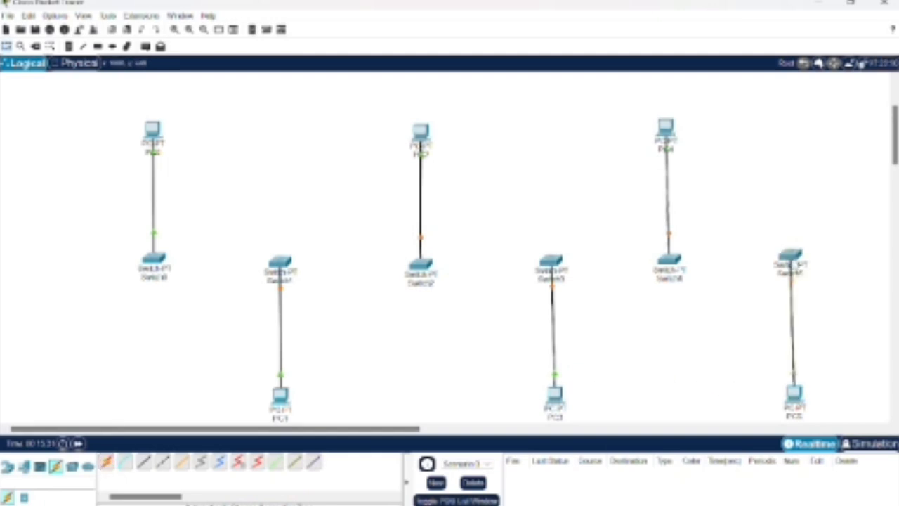
Link Switch0 to Switch1 with a copper cross-over cable, using FastEthernet1/1 on both switches.
{"action": "left_click", "coordinate": [163, 462]}
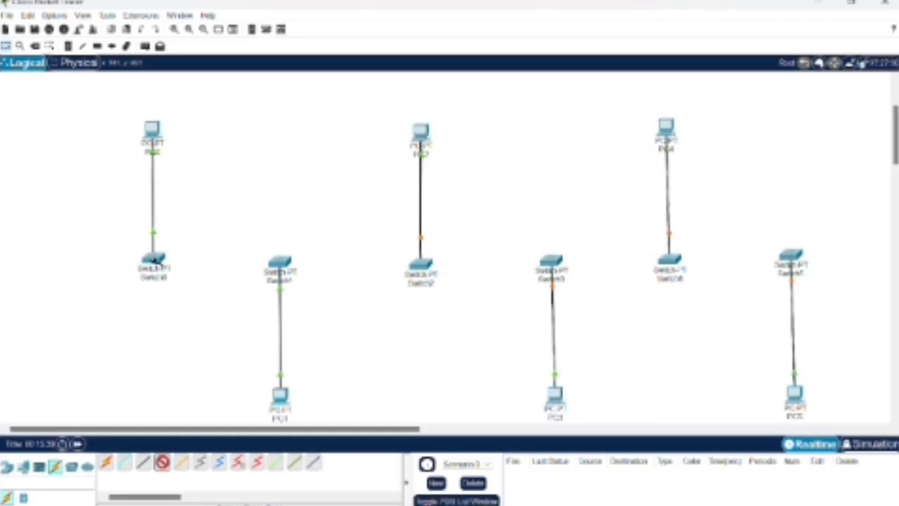
{"action": "left_click", "coordinate": [157, 268]}
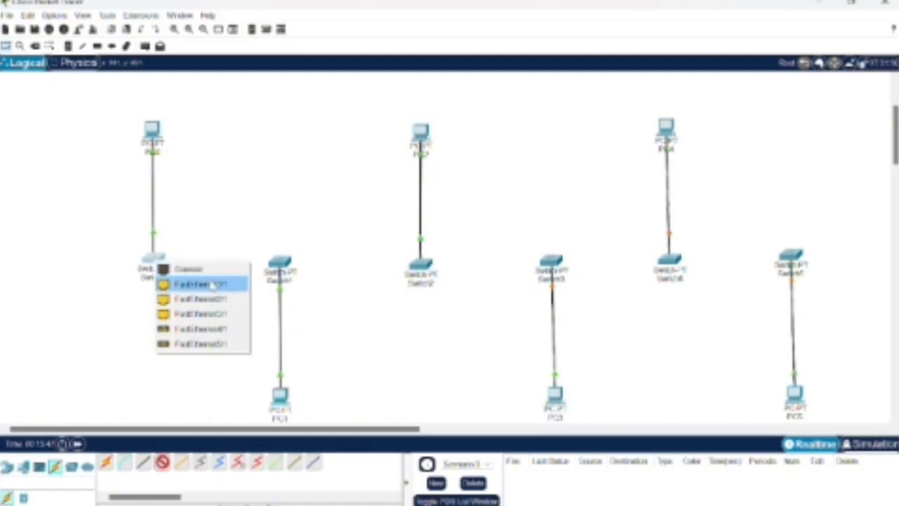
{"action": "left_click", "coordinate": [211, 282]}
{"action": "left_click", "coordinate": [279, 263]}
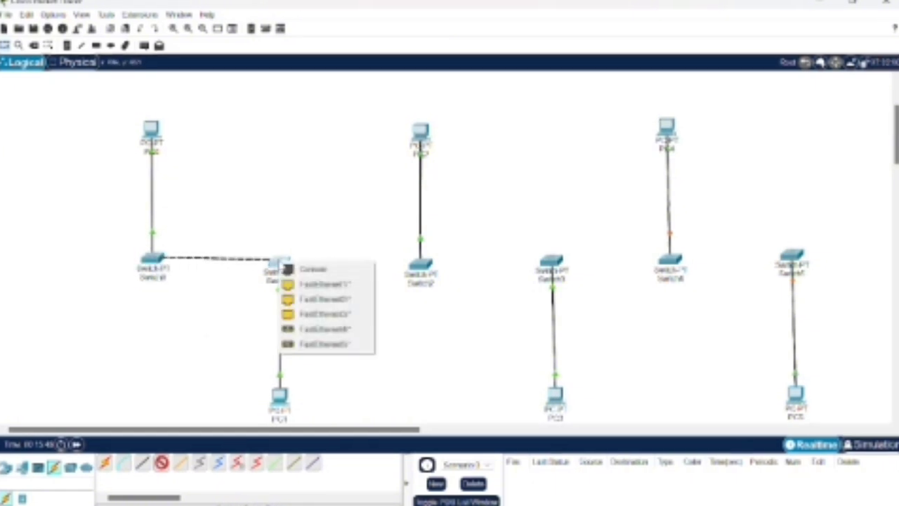
{"action": "left_click", "coordinate": [302, 283]}
Link Switch1 to Switch2 with a copper cross-over cable, using the first free FastEthernet port on each switch.
{"action": "left_click", "coordinate": [162, 462]}
{"action": "left_click", "coordinate": [283, 264]}
{"action": "left_click", "coordinate": [321, 284]}
{"action": "left_click", "coordinate": [420, 266]}
{"action": "left_click", "coordinate": [441, 290]}
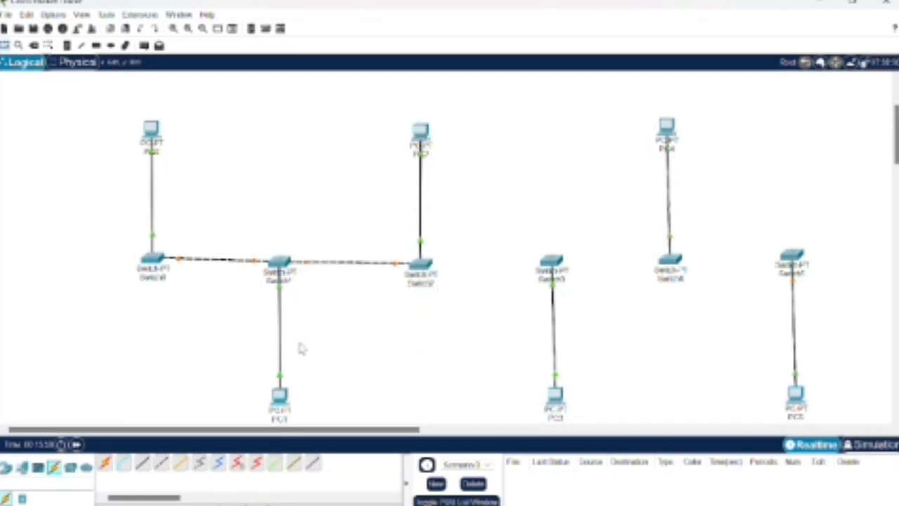
Link Switch2 to Switch3 with a copper cross-over cable, using the first free FastEthernet port on each switch.
{"action": "left_click", "coordinate": [163, 464]}
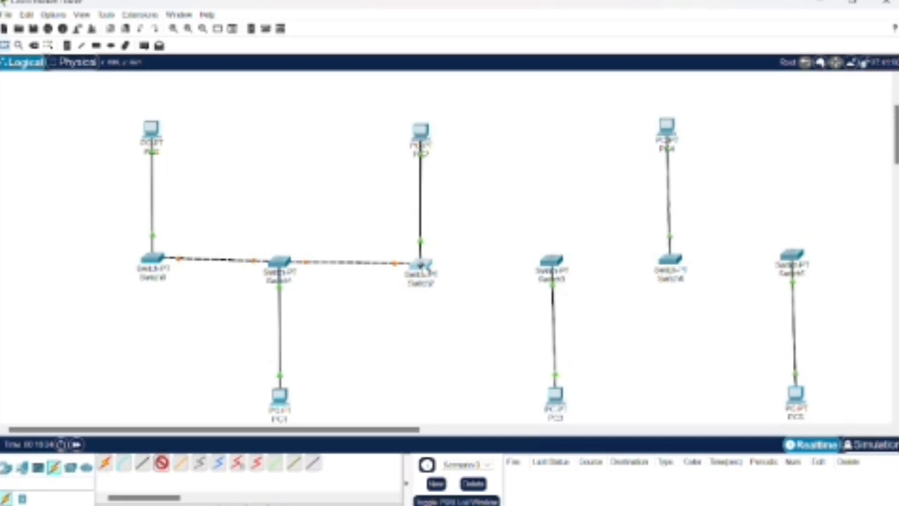
{"action": "left_click", "coordinate": [422, 266]}
{"action": "left_click", "coordinate": [498, 290]}
{"action": "left_click", "coordinate": [553, 264]}
{"action": "left_click", "coordinate": [574, 287]}
Link Switch3's FastEthernet2/1 to the first free FastEthernet port on Switch4 with a copper cross-over cable.
{"action": "left_click", "coordinate": [163, 463]}
{"action": "left_click", "coordinate": [553, 261]}
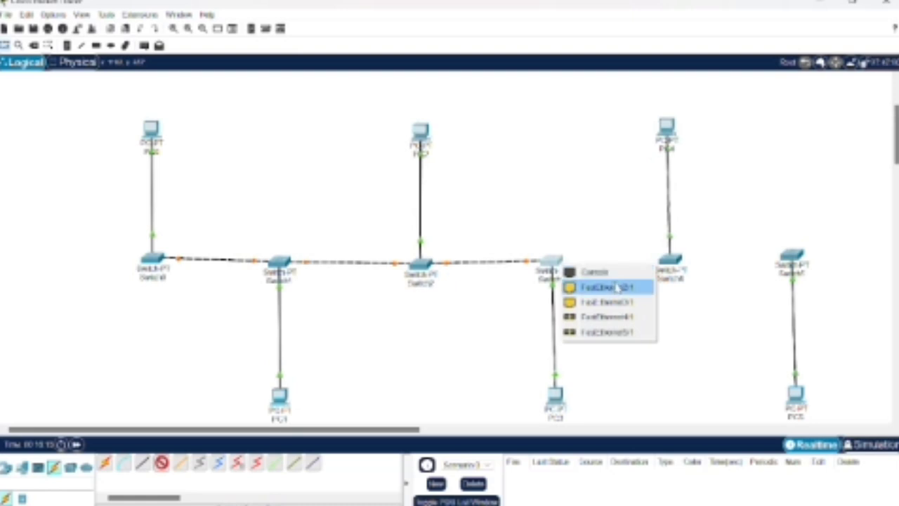
{"action": "left_click", "coordinate": [594, 287]}
{"action": "left_click", "coordinate": [669, 261]}
{"action": "left_click", "coordinate": [695, 286]}
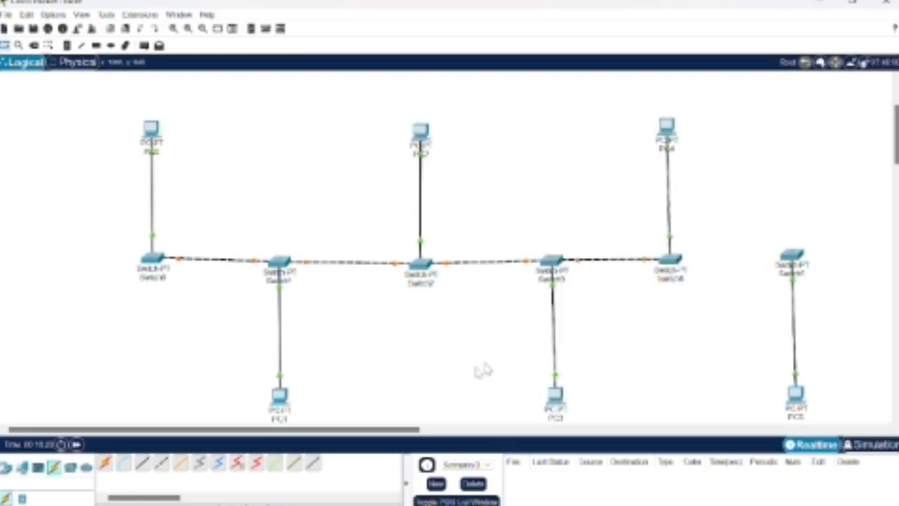
Link Switch4's first free FastEthernet port to Switch5's FastEthernet1/1 with a copper cross-over cable, and nudge Switch2 and Switch4 into line.
{"action": "left_click", "coordinate": [668, 263]}
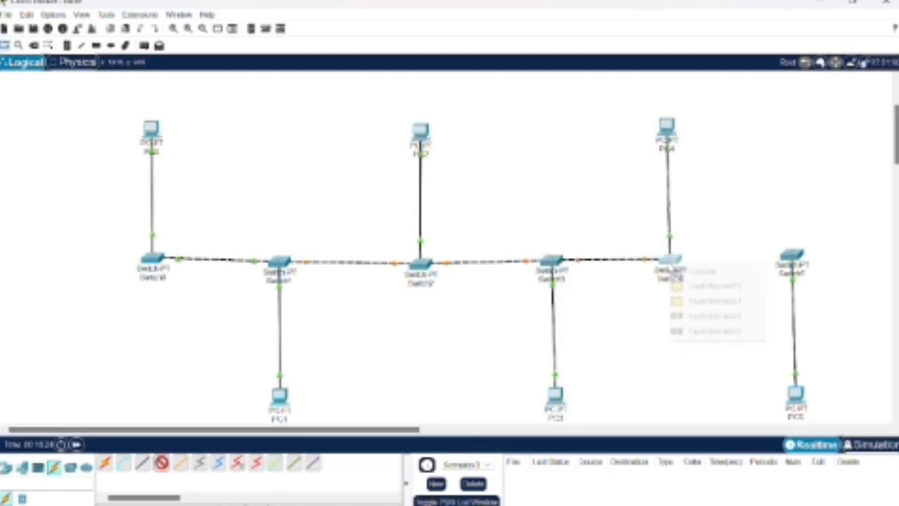
{"action": "left_click", "coordinate": [702, 285]}
{"action": "left_click", "coordinate": [792, 258]}
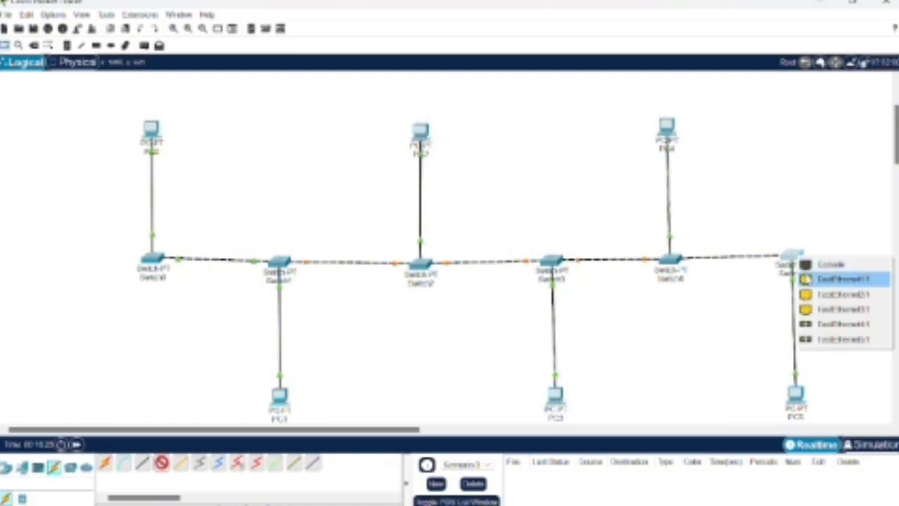
{"action": "left_click", "coordinate": [809, 280]}
{"action": "left_click_drag", "start_coordinate": [424, 271], "coordinate": [420, 267]}
{"action": "left_click_drag", "start_coordinate": [669, 261], "coordinate": [667, 259]}
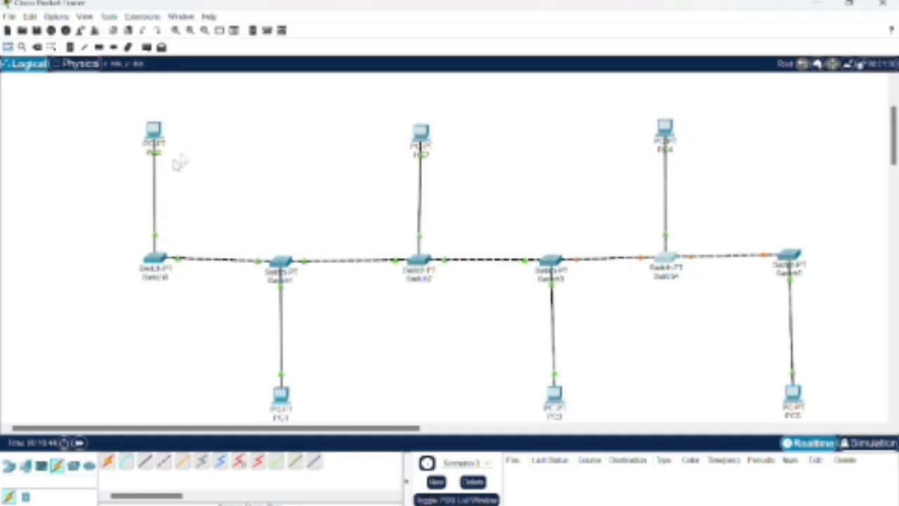
Give PC0 the static IPv4 address 192.168.1.1 with subnet mask 255.255.255.0 and close its configuration window.
{"action": "left_click", "coordinate": [156, 130]}
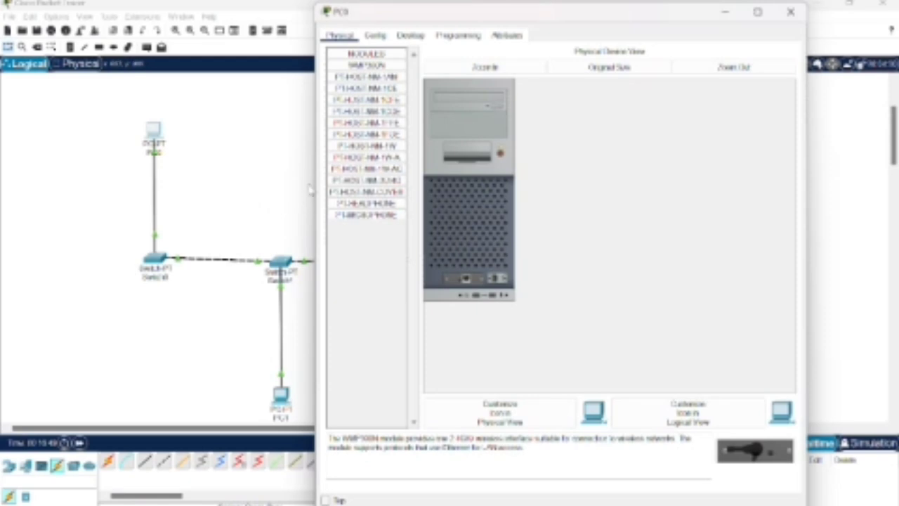
{"action": "left_click", "coordinate": [408, 37]}
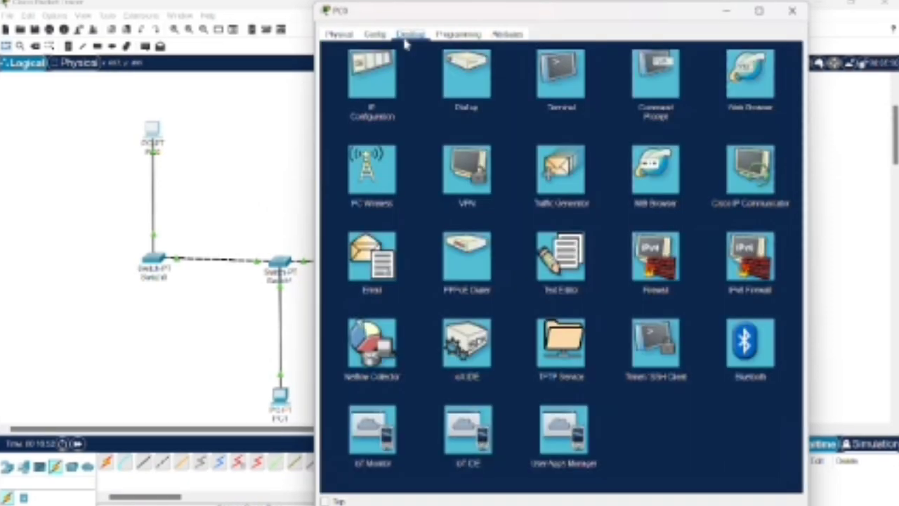
{"action": "left_click", "coordinate": [371, 75]}
{"action": "left_click", "coordinate": [499, 113]}
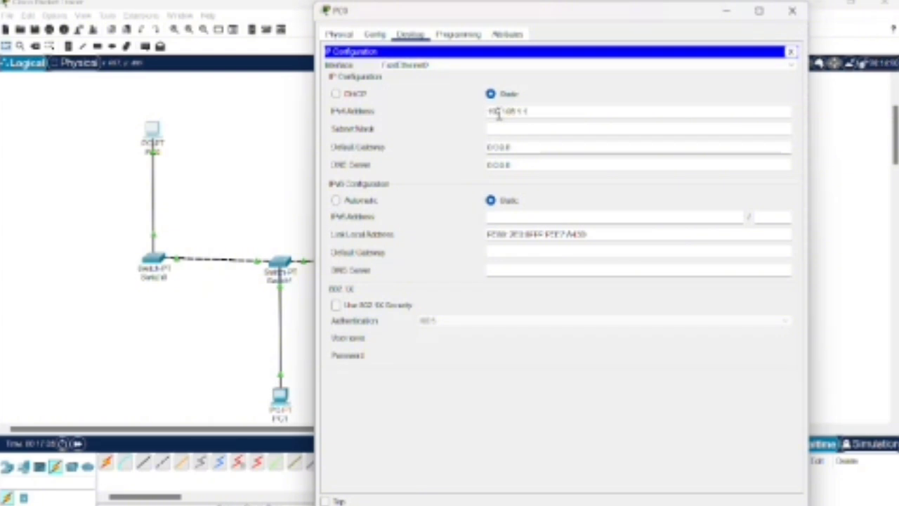
{"action": "left_click", "coordinate": [499, 126]}
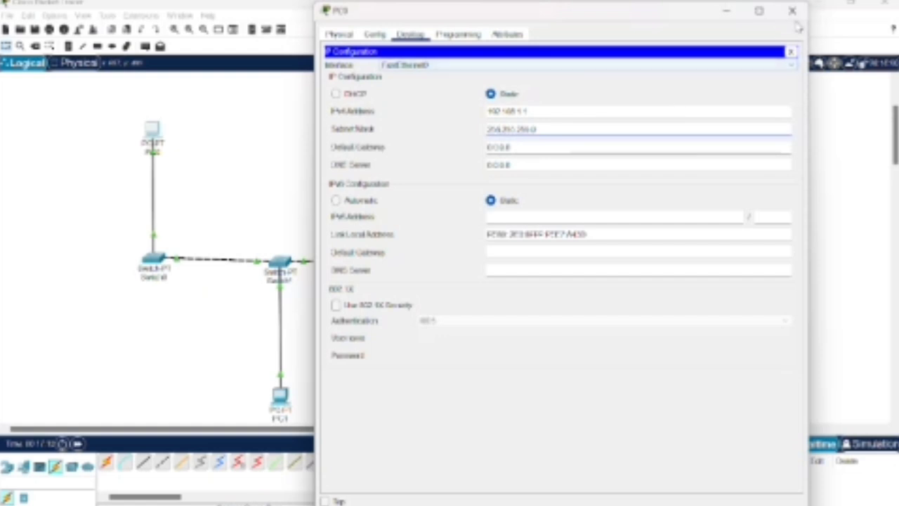
{"action": "left_click", "coordinate": [791, 11]}
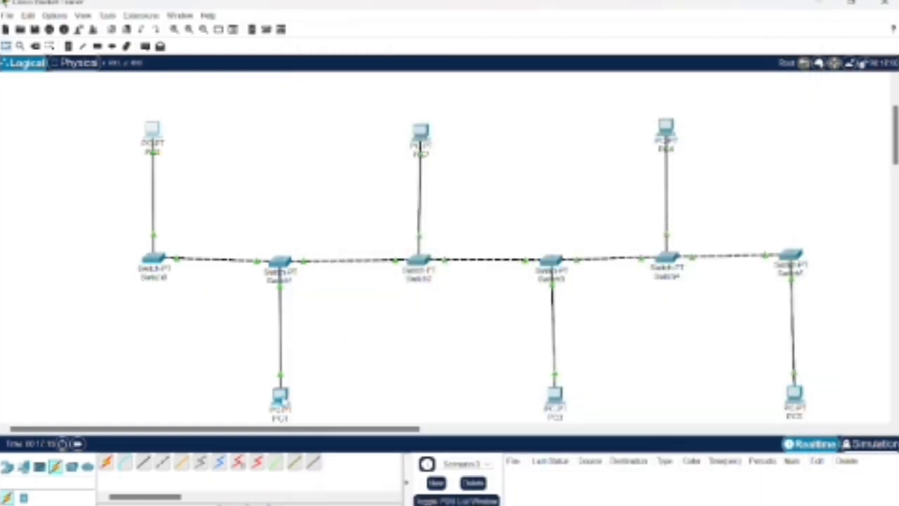
Give PC1 the static IPv4 address 192.168.1.2 with subnet mask 255.255.255.0 and close its configuration window.
{"action": "left_click", "coordinate": [288, 397]}
{"action": "left_click", "coordinate": [410, 134]}
{"action": "left_click", "coordinate": [388, 180]}
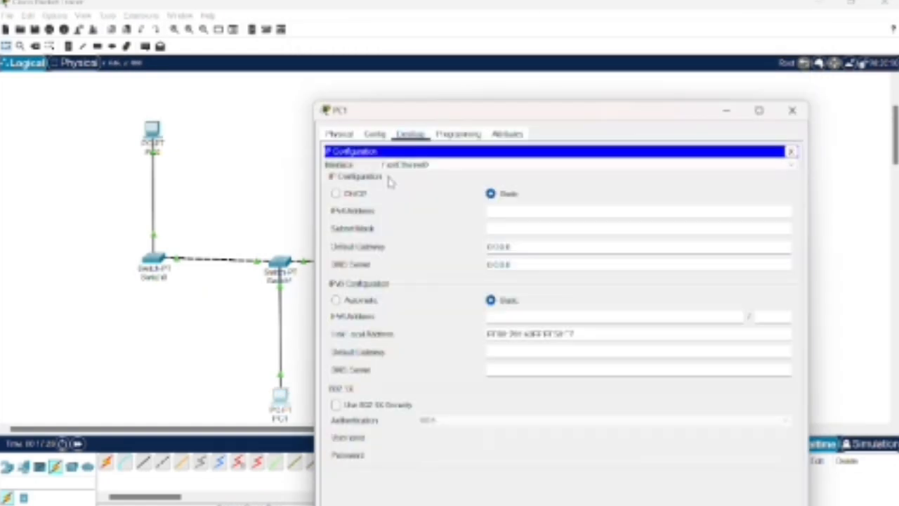
{"action": "left_click", "coordinate": [497, 214]}
{"action": "type", "text": "192.168.1.2"}
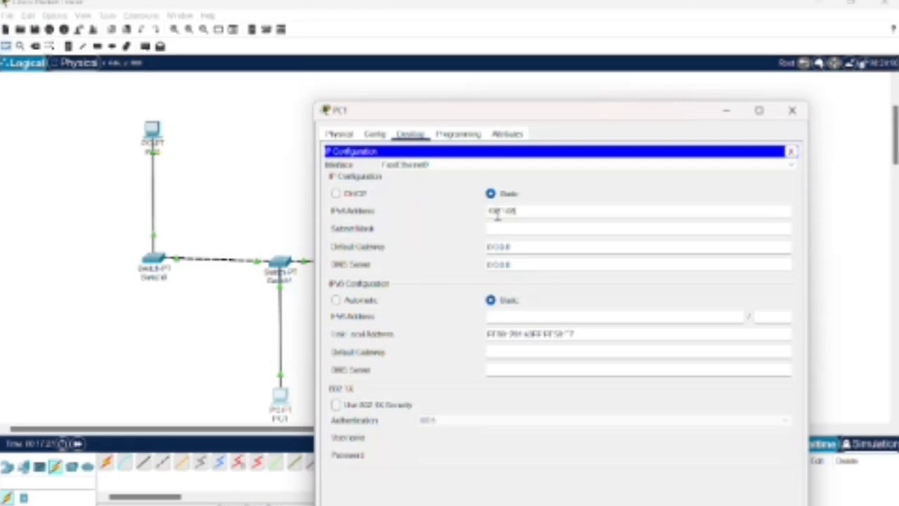
{"action": "left_click", "coordinate": [498, 228]}
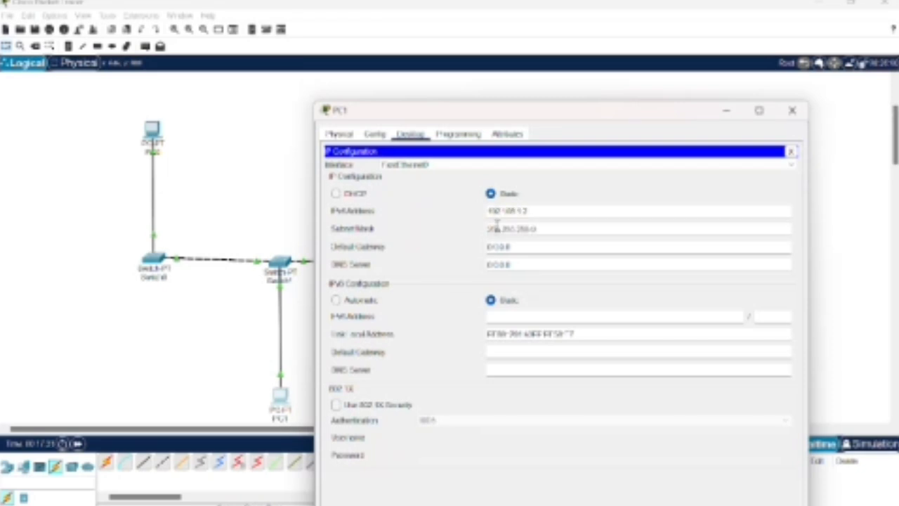
{"action": "left_click", "coordinate": [791, 110]}
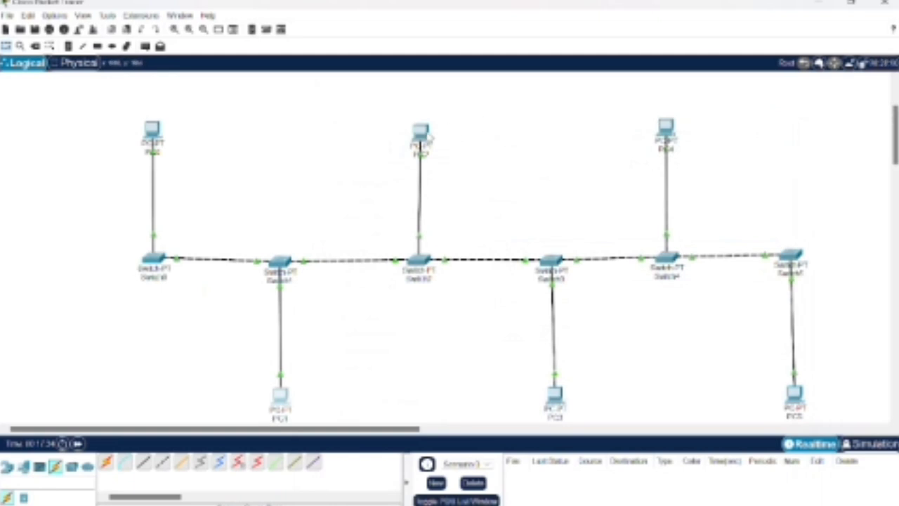
Give PC2 the static IPv4 address 192.168.1.3 with subnet mask 255.255.255.0 and close its configuration window.
{"action": "left_click", "coordinate": [420, 132]}
{"action": "left_click", "coordinate": [413, 35]}
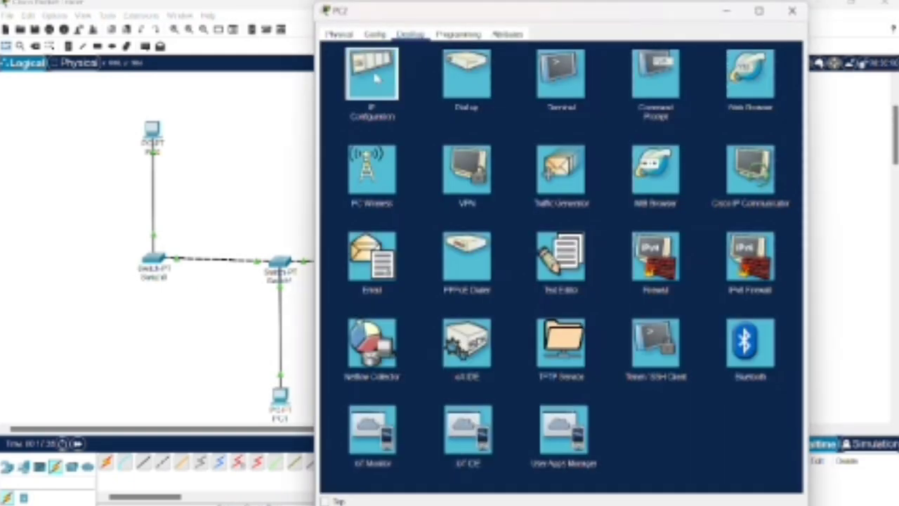
{"action": "left_click", "coordinate": [374, 75]}
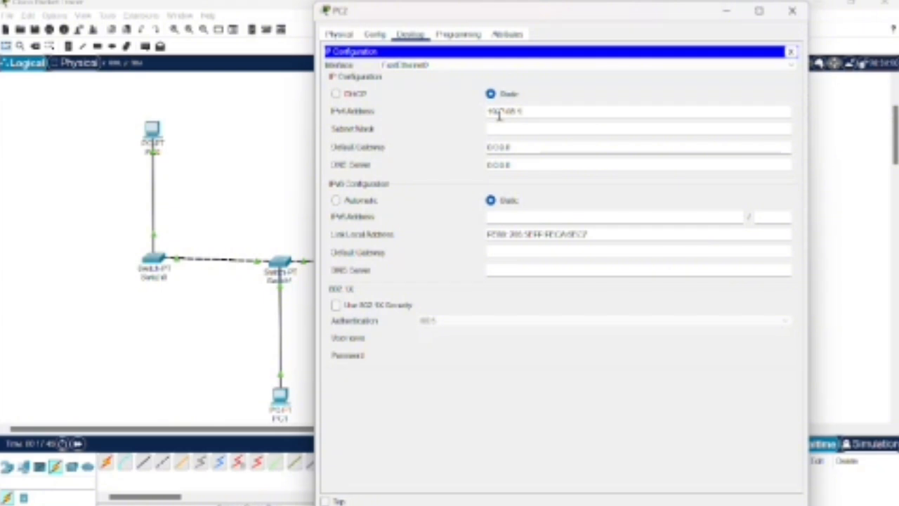
{"action": "left_click", "coordinate": [500, 128]}
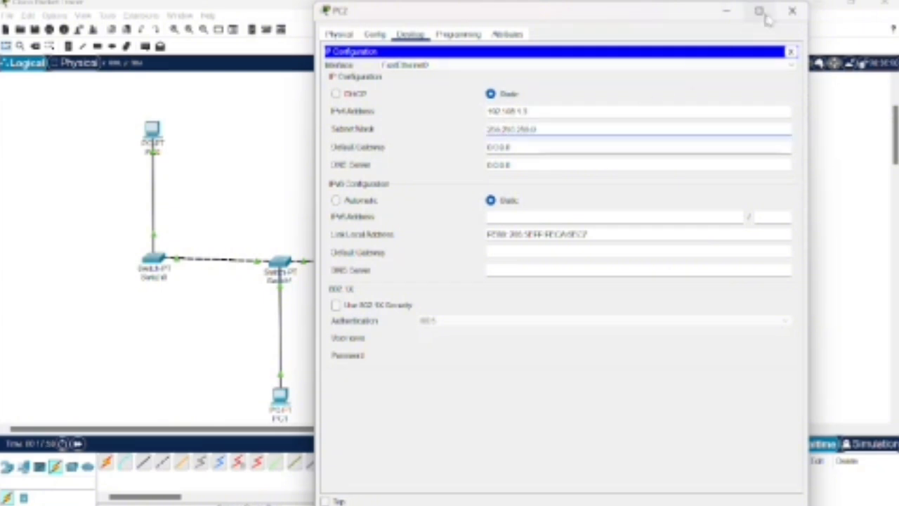
{"action": "left_click", "coordinate": [792, 11]}
Give PC3 the static IPv4 address 192.168.1.4 with subnet mask 255.255.255.0 and close its configuration window.
{"action": "left_click", "coordinate": [555, 395]}
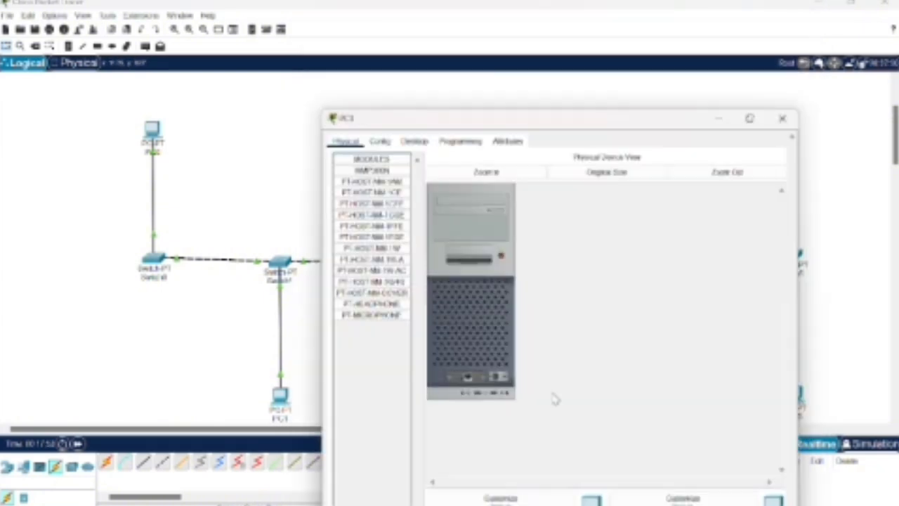
{"action": "left_click", "coordinate": [411, 134]}
{"action": "left_click", "coordinate": [376, 172]}
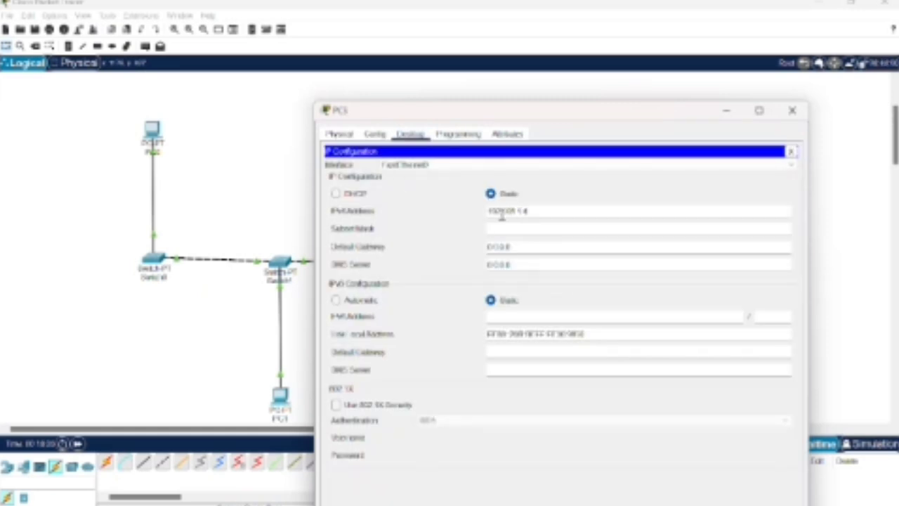
{"action": "left_click", "coordinate": [504, 227]}
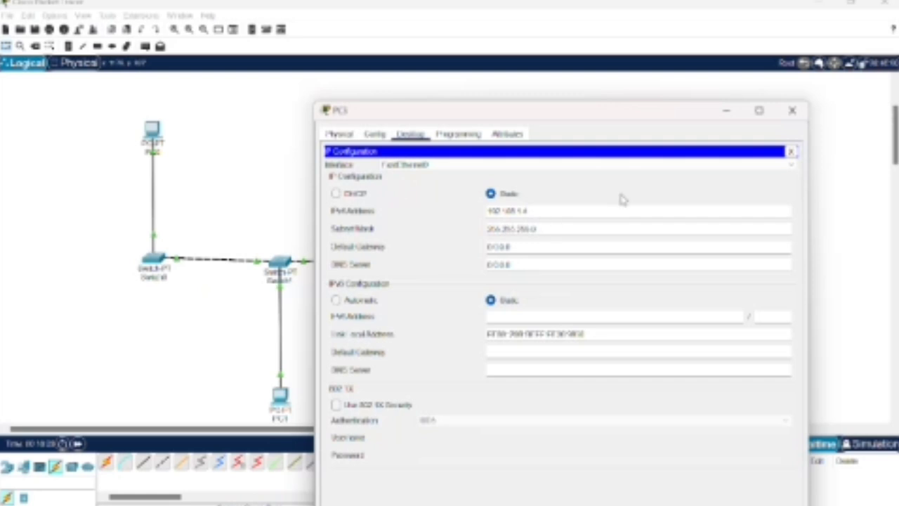
{"action": "left_click", "coordinate": [792, 111]}
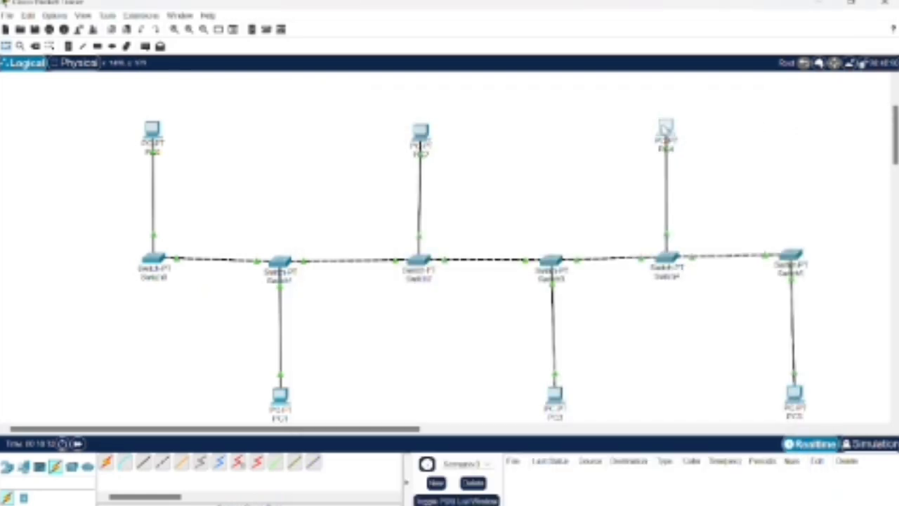
Give PC4 the static IPv4 address 192.168.1.5 with subnet mask 255.255.255.0 and close its configuration window.
{"action": "left_click", "coordinate": [666, 128]}
{"action": "left_click", "coordinate": [410, 34]}
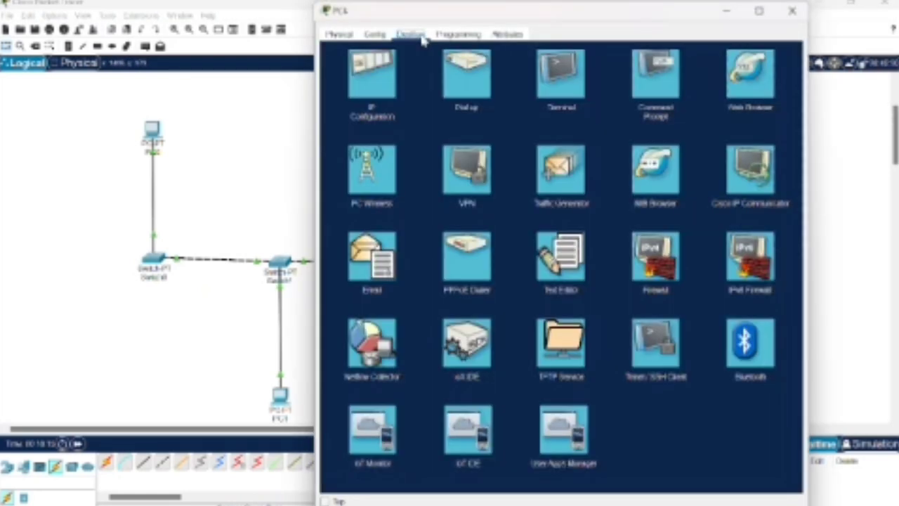
{"action": "left_click", "coordinate": [387, 82]}
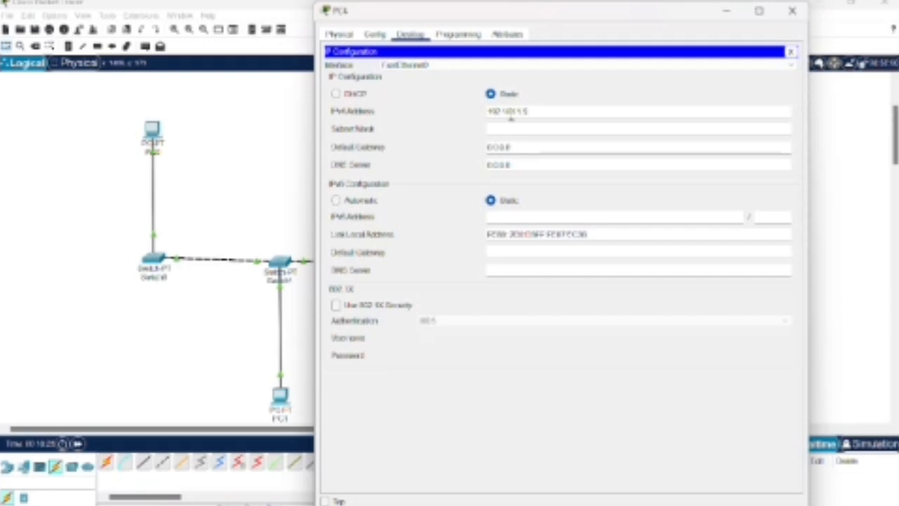
{"action": "left_click", "coordinate": [512, 127]}
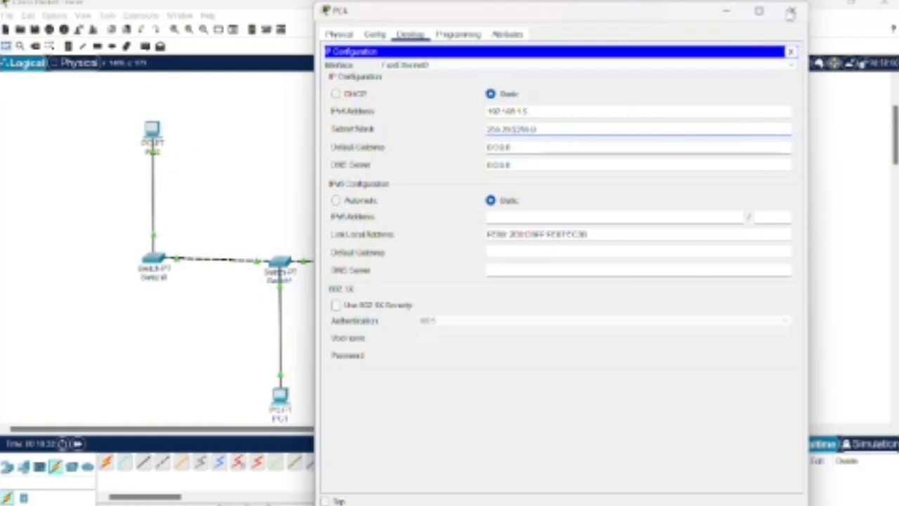
{"action": "left_click", "coordinate": [792, 10]}
Give PC5 the static IPv4 address 192.168.1.6 with subnet mask 255.255.255.0 and close its configuration window.
{"action": "left_click", "coordinate": [794, 394]}
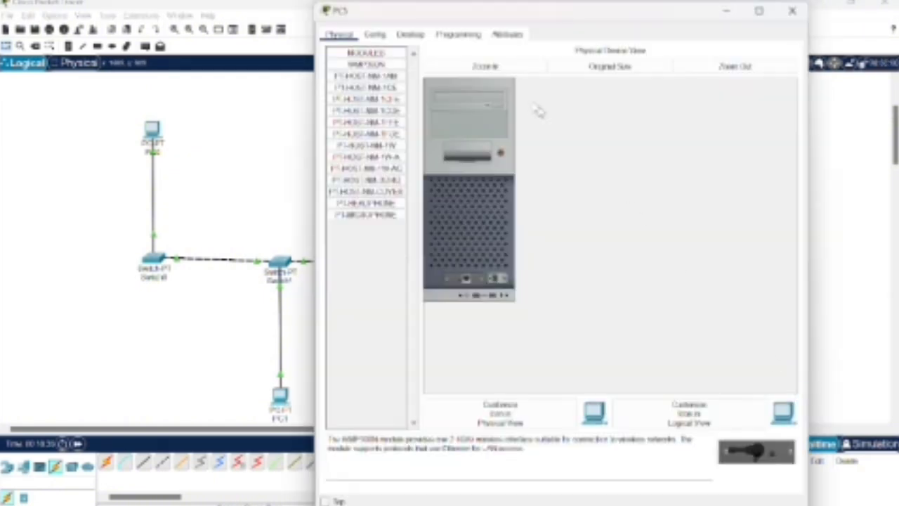
{"action": "left_click", "coordinate": [411, 35]}
{"action": "left_click", "coordinate": [391, 78]}
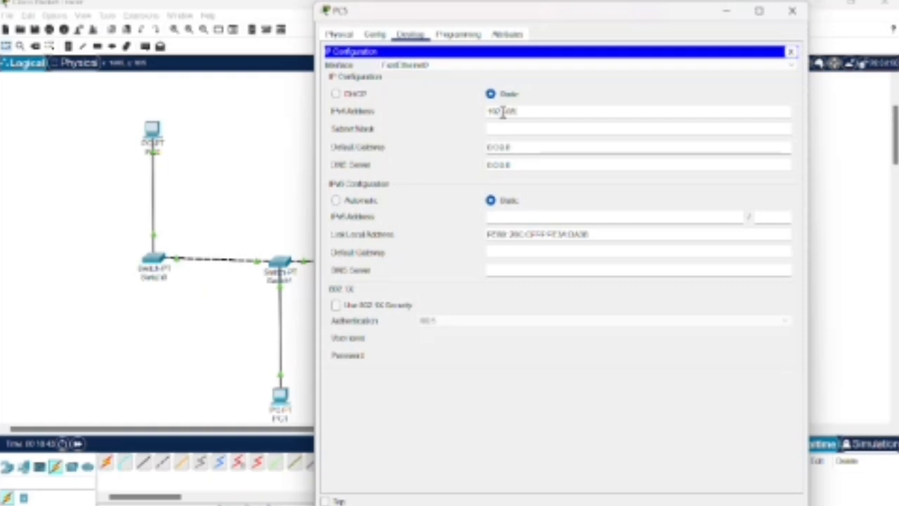
{"action": "left_click", "coordinate": [541, 131]}
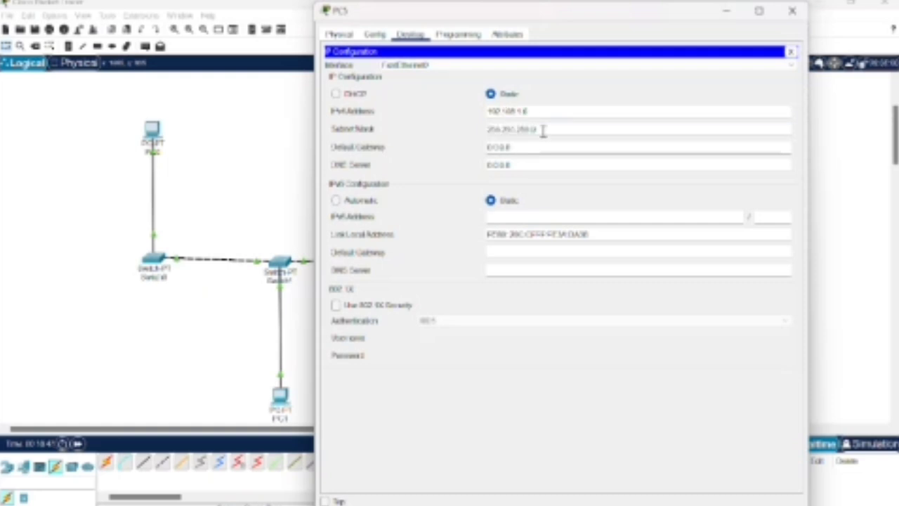
{"action": "left_click", "coordinate": [791, 11]}
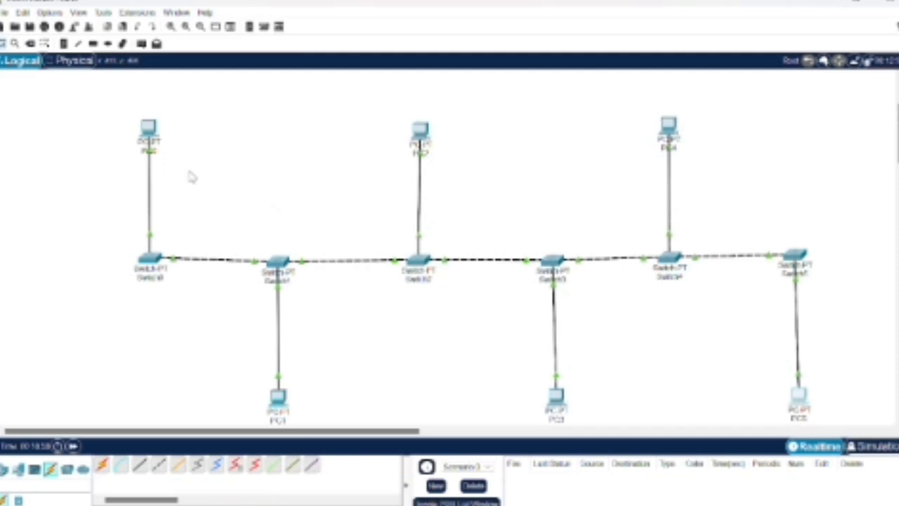
Check PC0's IP settings by running ipconfig in its command prompt.
{"action": "left_click", "coordinate": [148, 129]}
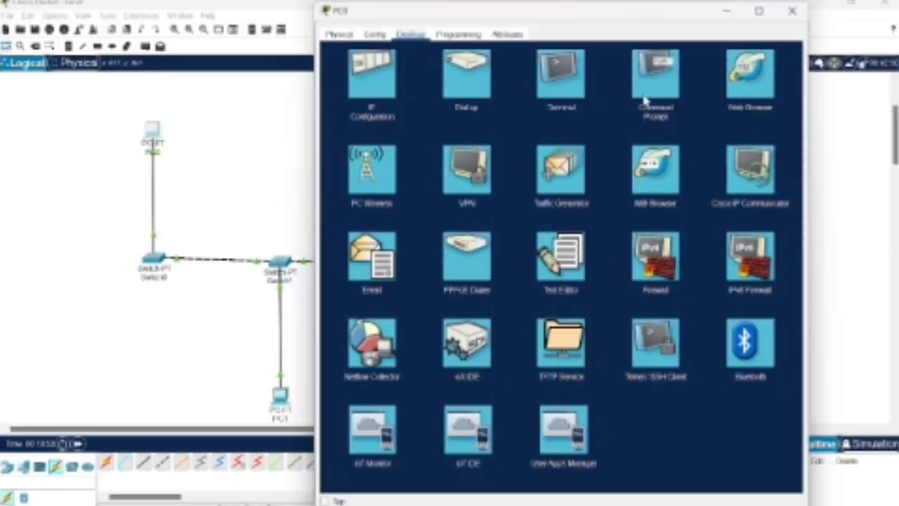
{"action": "left_click", "coordinate": [644, 101]}
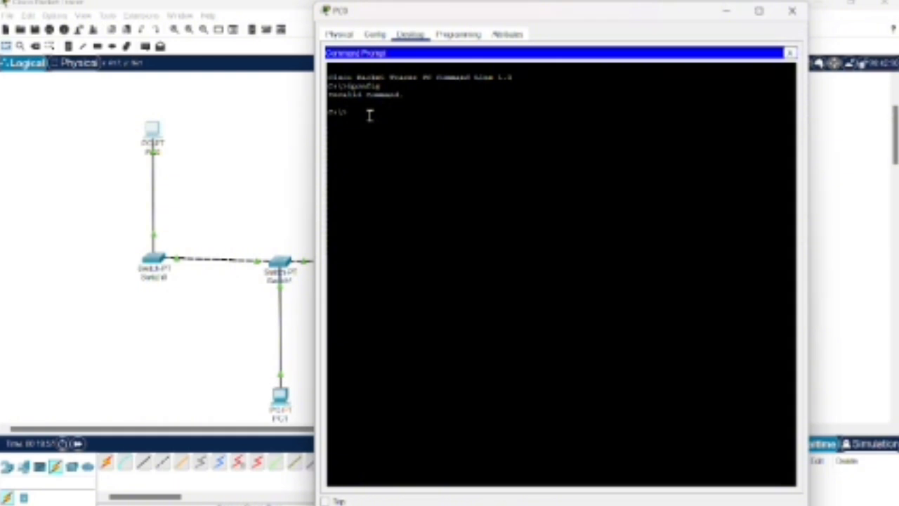
{"action": "type", "text": "ipconfig"}
{"action": "key", "text": "Return"}
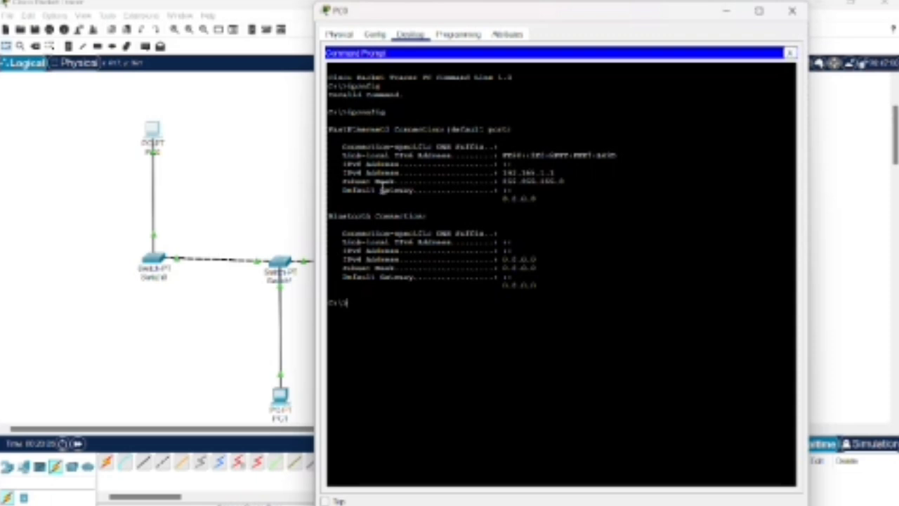
Ping PC1 at 192.168.1.2 from PC0's command prompt, then close PC0's window.
{"action": "type", "text": "ipcon"}
{"action": "type", "text": "192"}
{"action": "type", "text": ".168.1.1"}
{"action": "key", "text": "Return"}
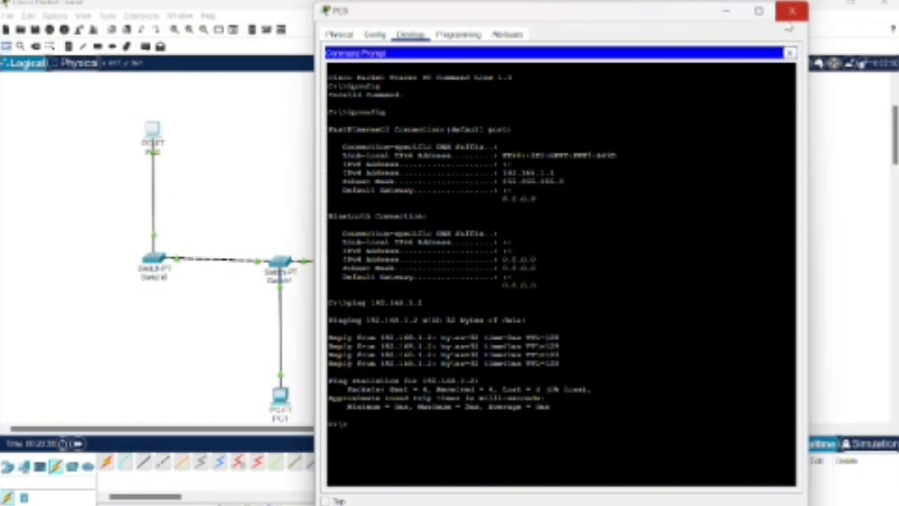
{"action": "left_click", "coordinate": [792, 10]}
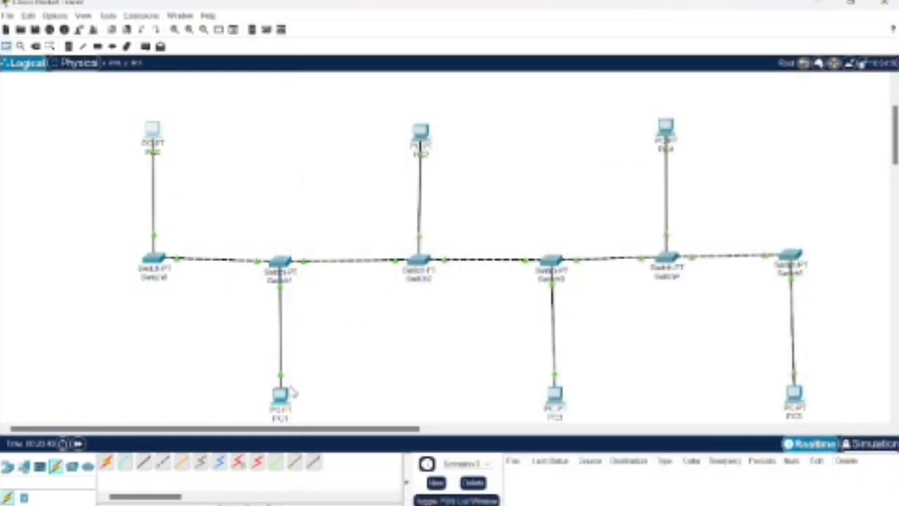
Check PC1's IP settings by running ipconfig in its command prompt.
{"action": "left_click", "coordinate": [283, 396]}
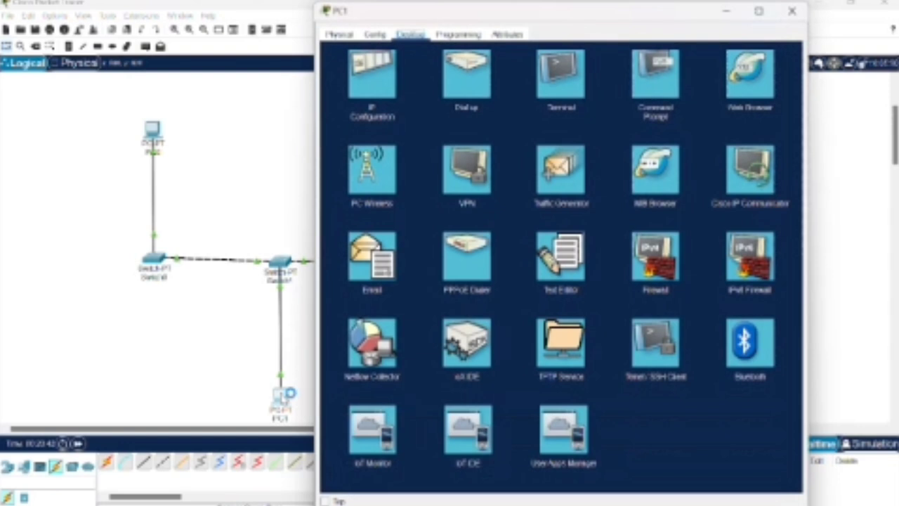
{"action": "left_click", "coordinate": [651, 94]}
{"action": "type", "text": "ipconfig"}
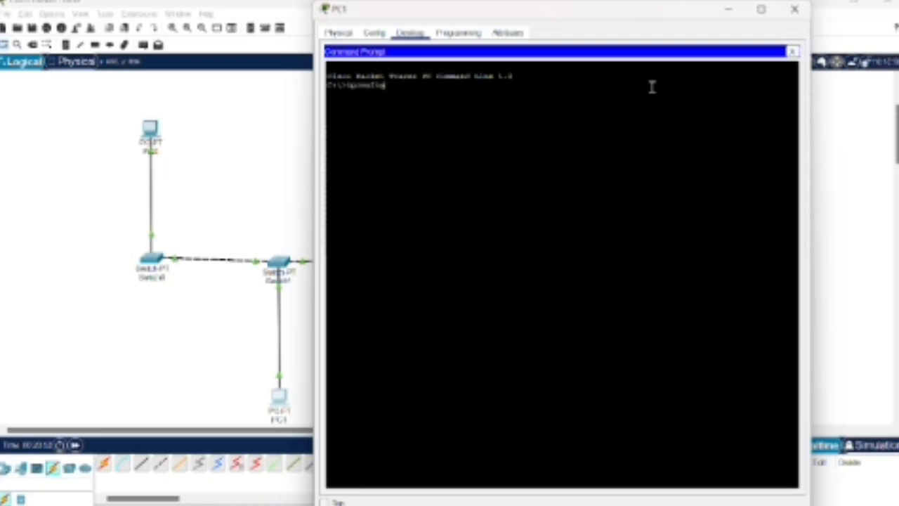
{"action": "key", "text": "Return"}
Ping PC2 at 192.168.1.3 from PC1's command prompt, then close PC1's window.
{"action": "type", "text": "ping"}
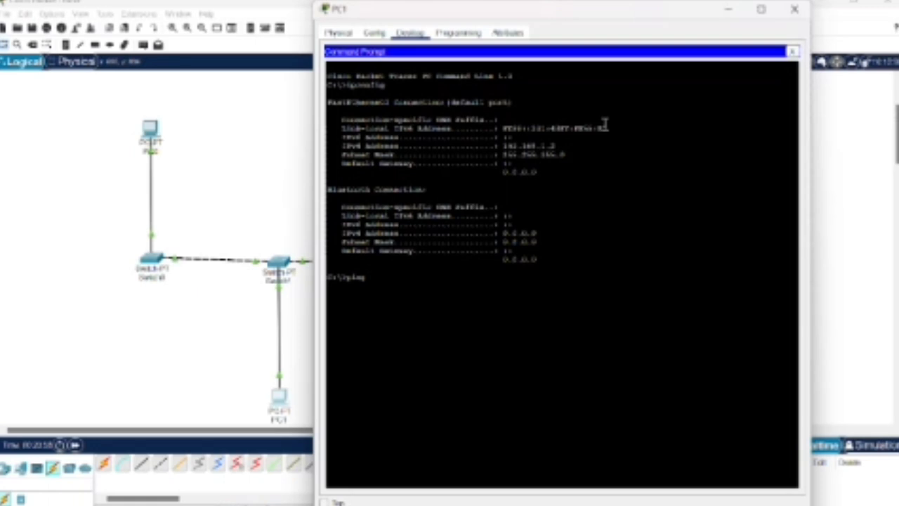
{"action": "type", "text": " 192.168.1.1"}
{"action": "key", "text": "Return"}
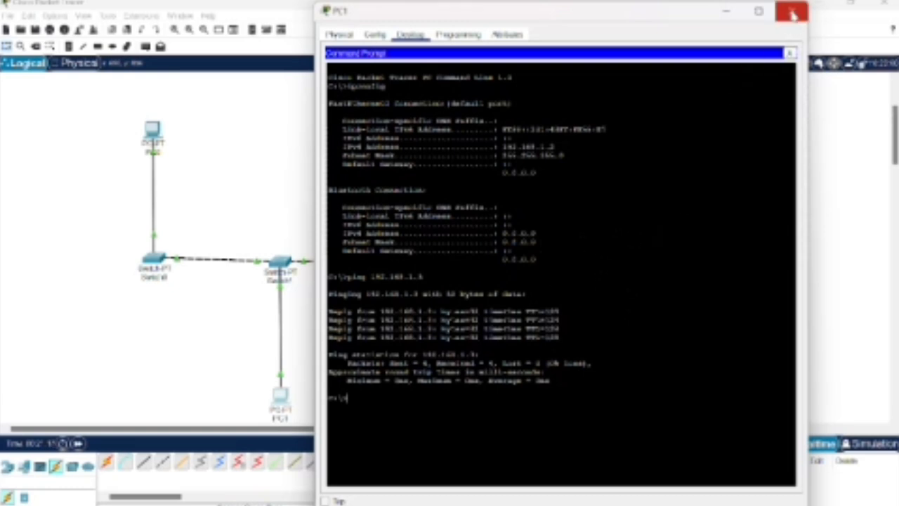
{"action": "left_click", "coordinate": [792, 14]}
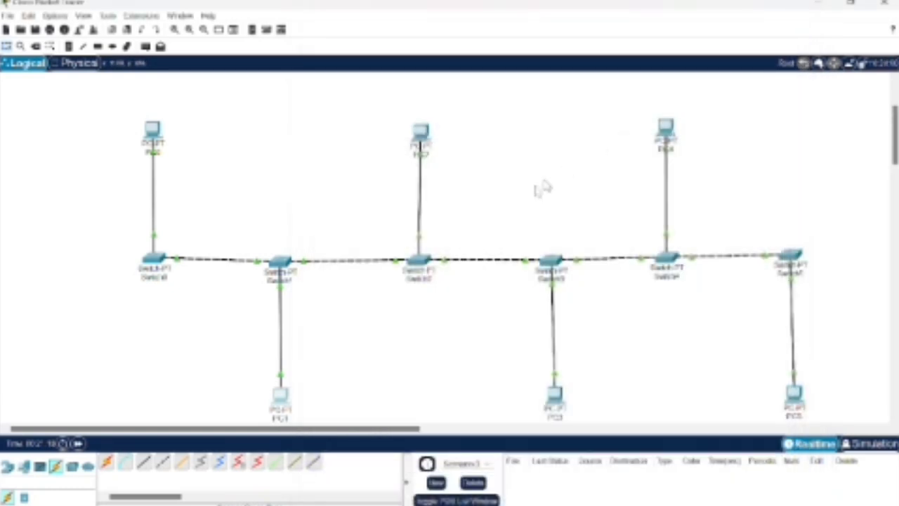
Check PC2's IP settings by running ipconfig in its command prompt.
{"action": "left_click", "coordinate": [423, 138]}
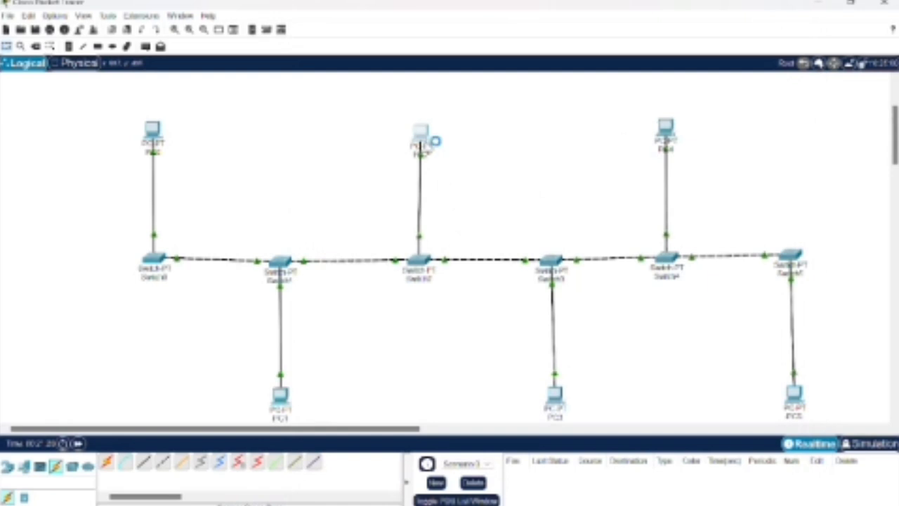
{"action": "left_click", "coordinate": [636, 90]}
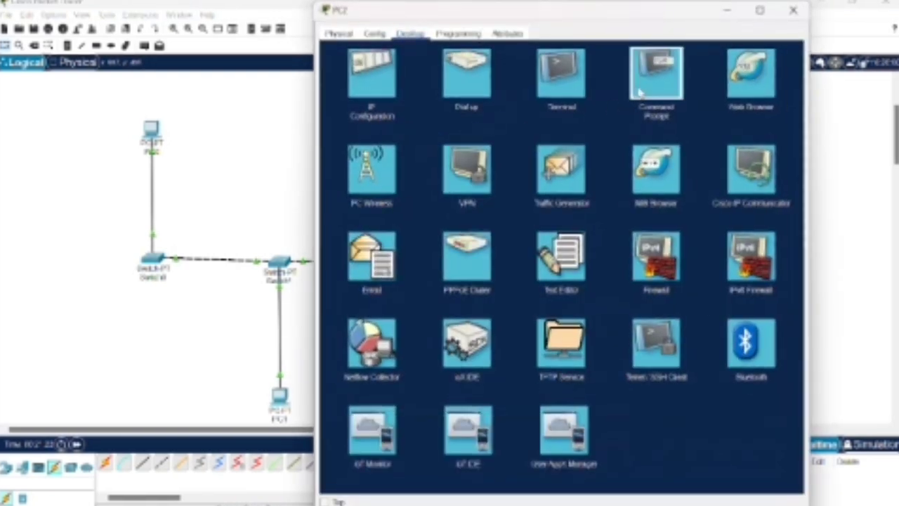
{"action": "type", "text": "p"}
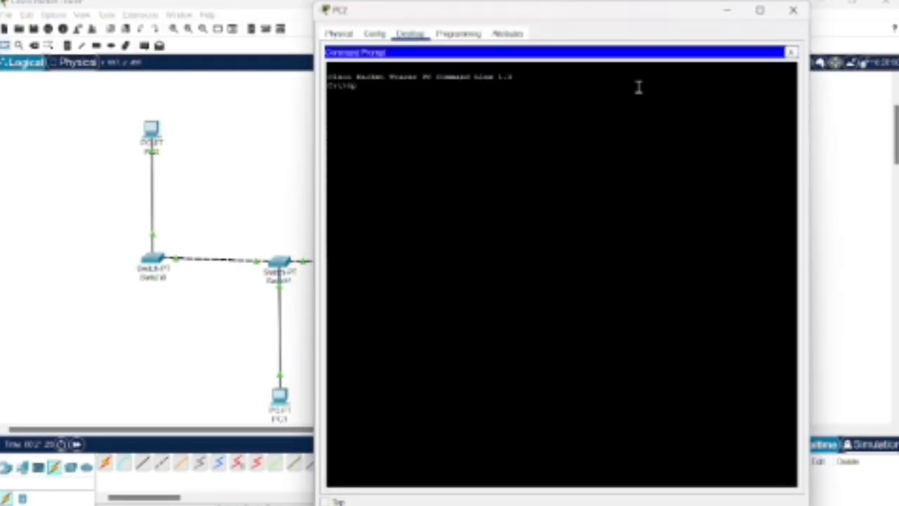
{"action": "type", "text": "iconfig"}
{"action": "key", "text": "Return"}
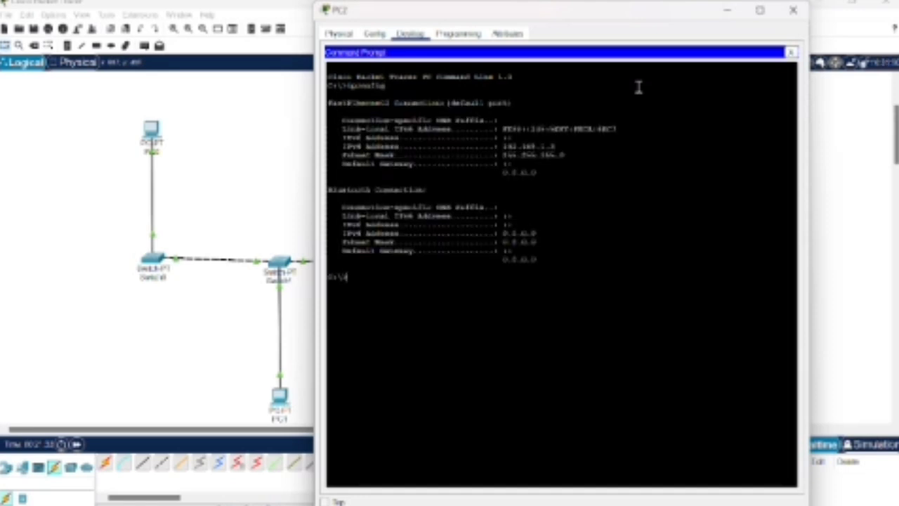
Ping PC3 at 192.168.1.4 from PC2's command prompt, then close PC2's window.
{"action": "type", "text": "ping 192.168.1."}
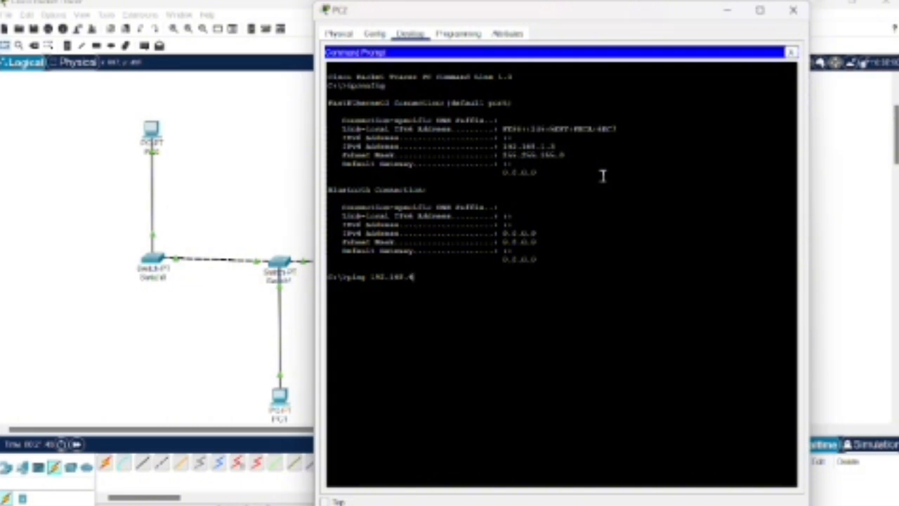
{"action": "key", "text": "Return"}
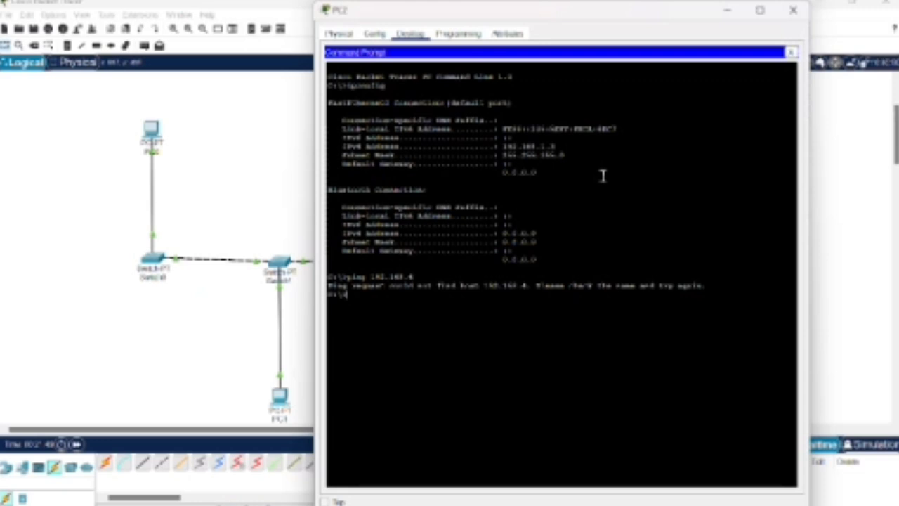
{"action": "type", "text": "ping 192.168.2.4"}
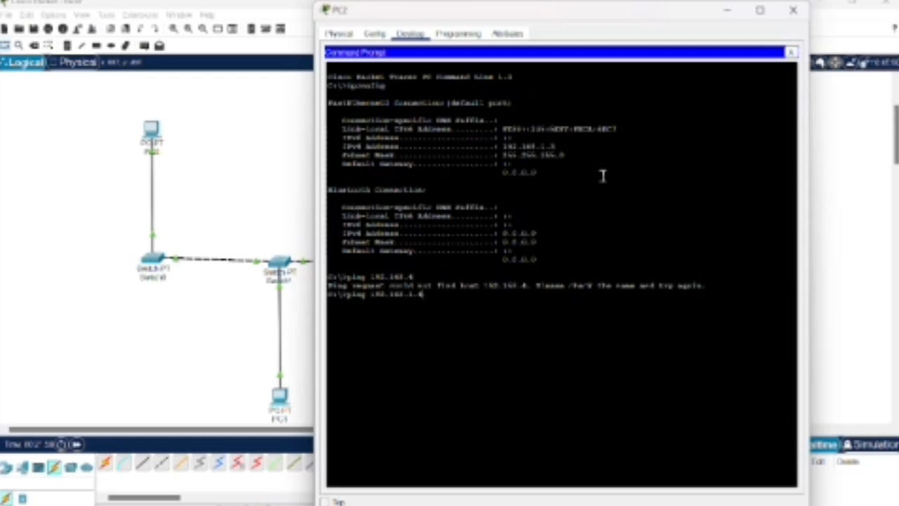
{"action": "key", "text": "Return"}
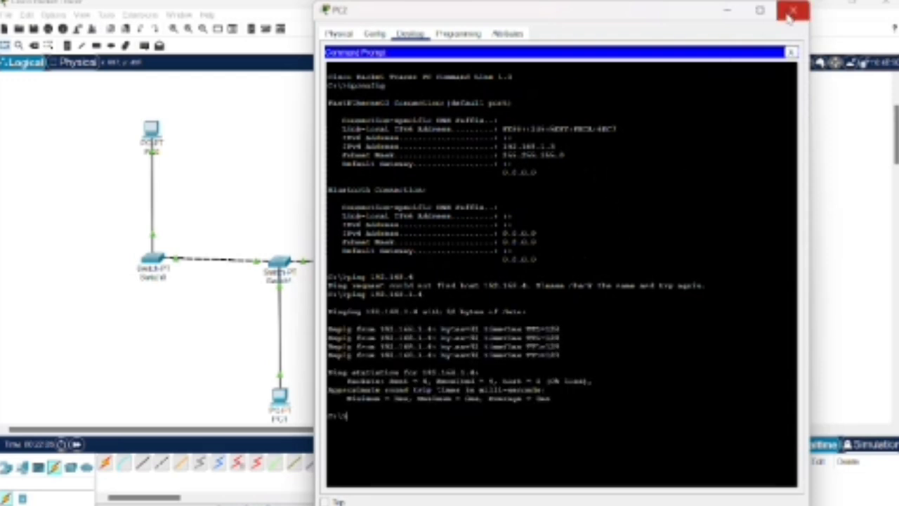
{"action": "left_click", "coordinate": [792, 12]}
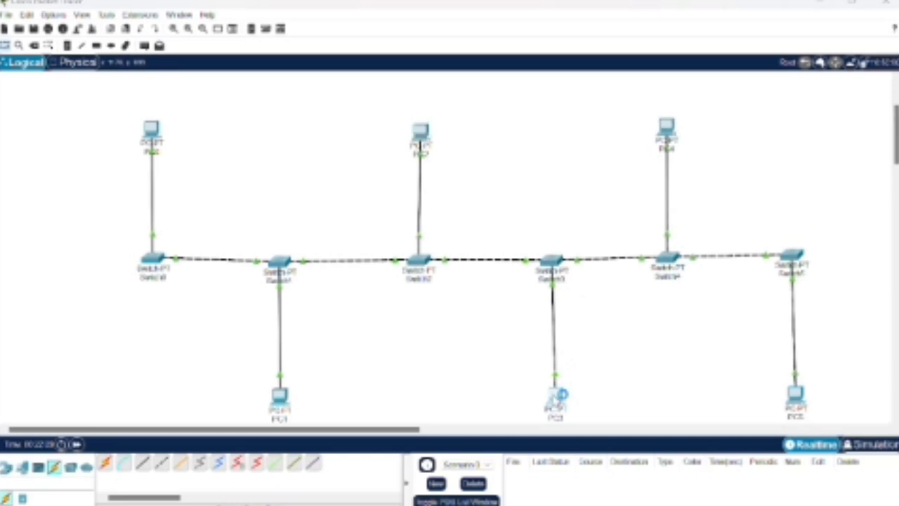
Check PC3's IP settings by running ipconfig in its command prompt.
{"action": "left_click", "coordinate": [561, 395]}
{"action": "left_click", "coordinate": [664, 89]}
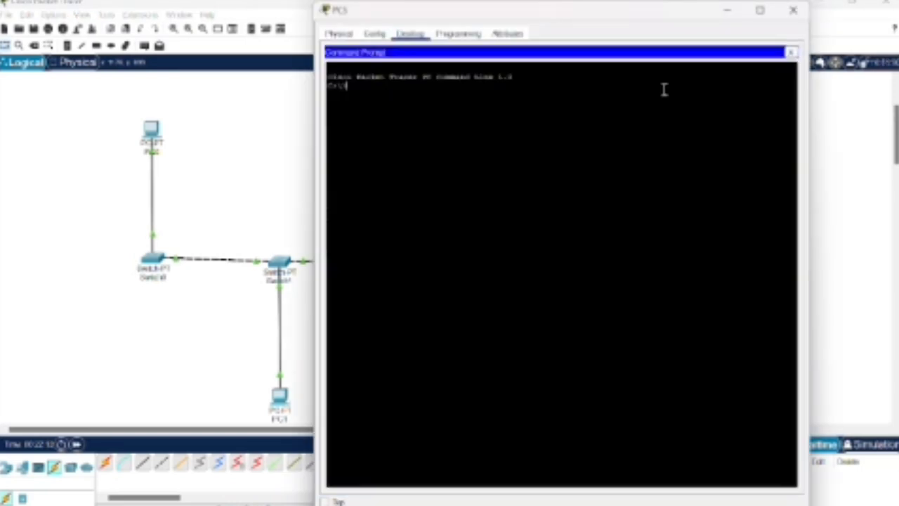
{"action": "type", "text": "ipconfig"}
{"action": "key", "text": "Return"}
Ping PC4 at 192.168.1.5 from PC3's command prompt, then close PC3's window.
{"action": "type", "text": "ping 192.168"}
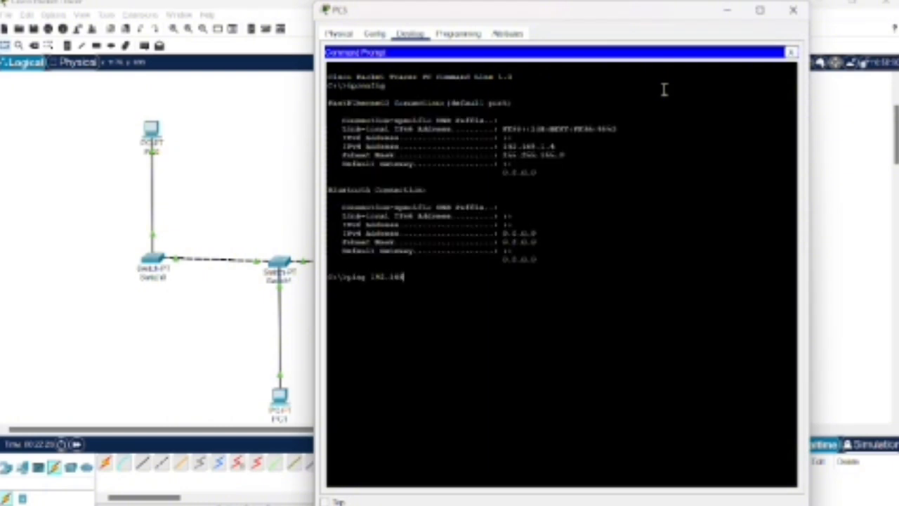
{"action": "type", "text": ".1.5"}
{"action": "key", "text": "Return"}
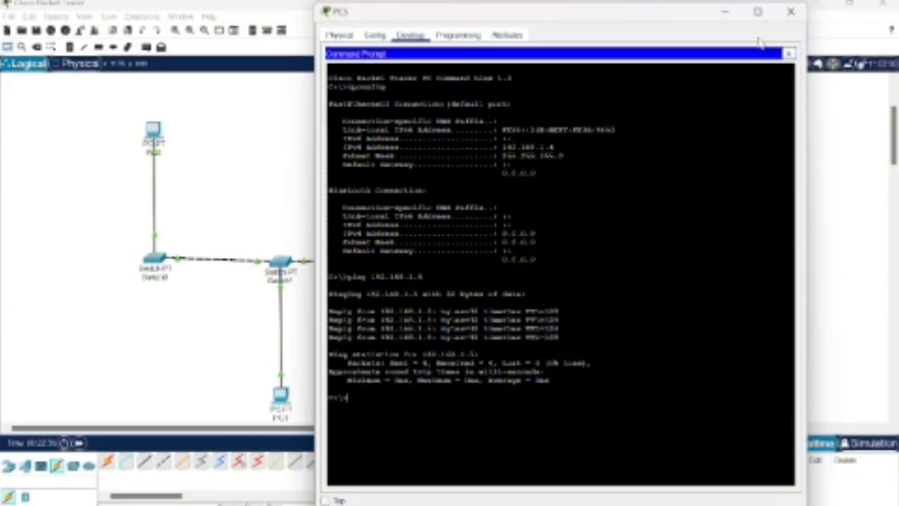
{"action": "left_click", "coordinate": [791, 11]}
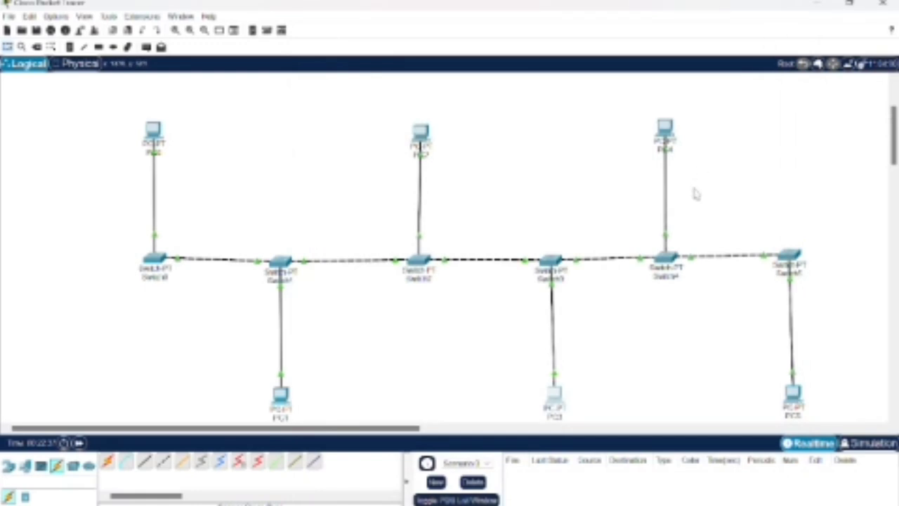
Check PC4's IP settings by running ipconfig in its command prompt.
{"action": "left_click", "coordinate": [665, 128]}
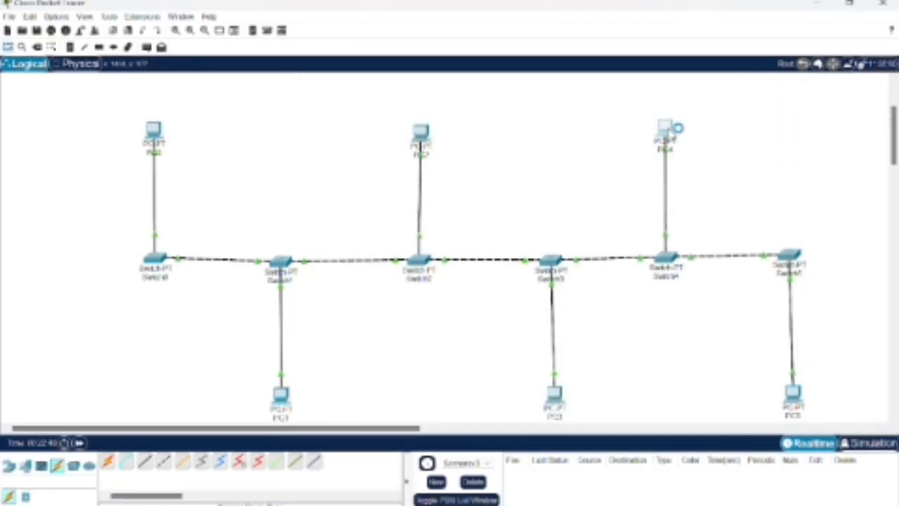
{"action": "left_click", "coordinate": [661, 83]}
{"action": "type", "text": "ping"}
{"action": "type", "text": "ig"}
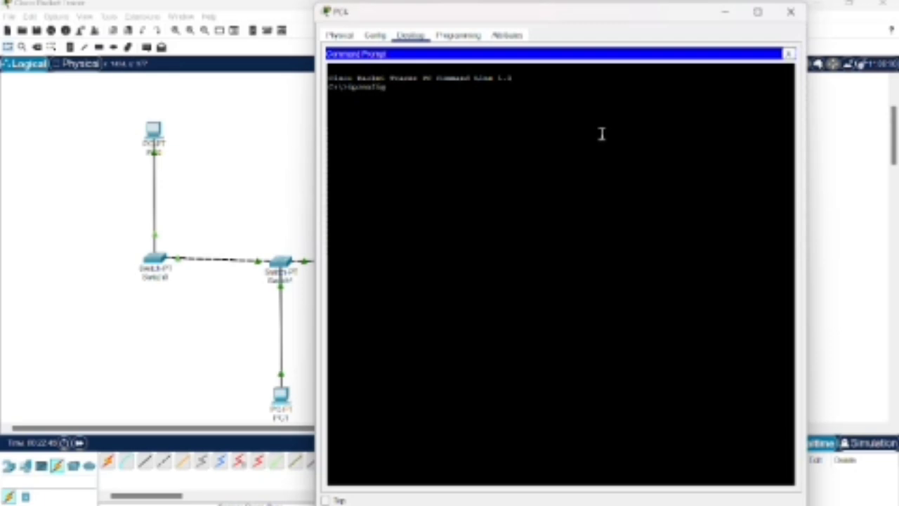
{"action": "key", "text": "Return"}
Ping PC5 at 192.168.1.6 from PC4's command prompt, then close PC4's window.
{"action": "type", "text": "ping 192."}
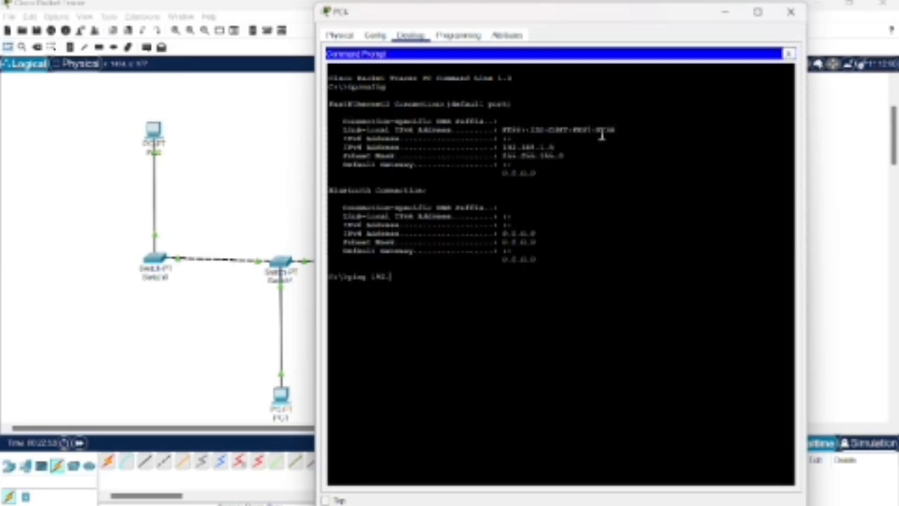
{"action": "type", "text": "168.1.6"}
{"action": "key", "text": "Return"}
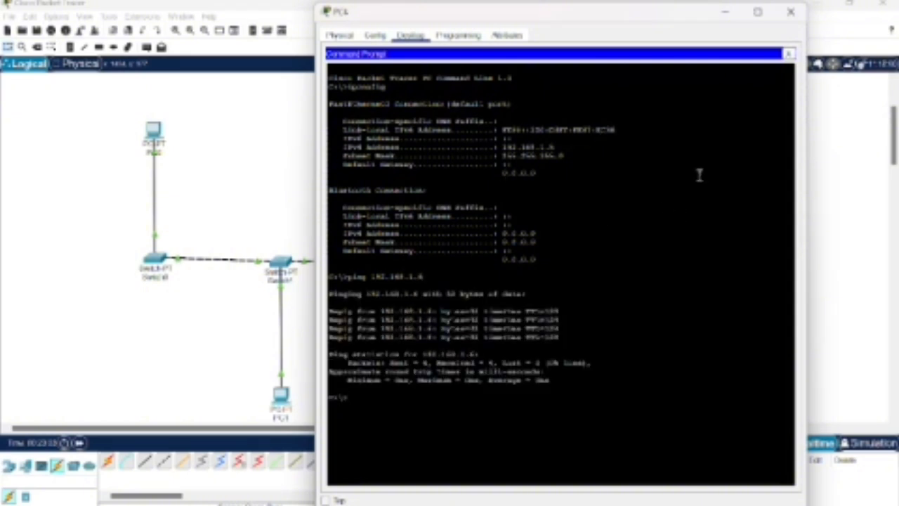
{"action": "left_click", "coordinate": [791, 14]}
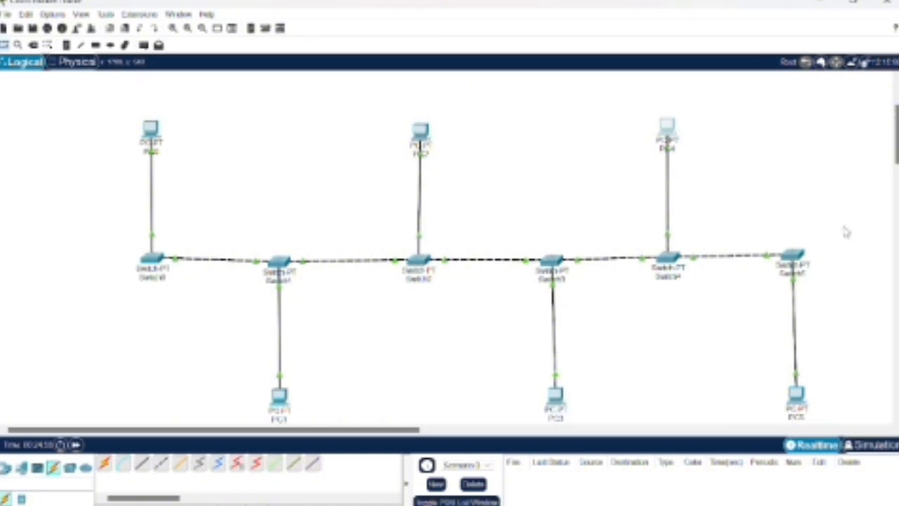
Switch to the Google Meet call in the browser.
{"action": "key", "text": "alt+Tab"}
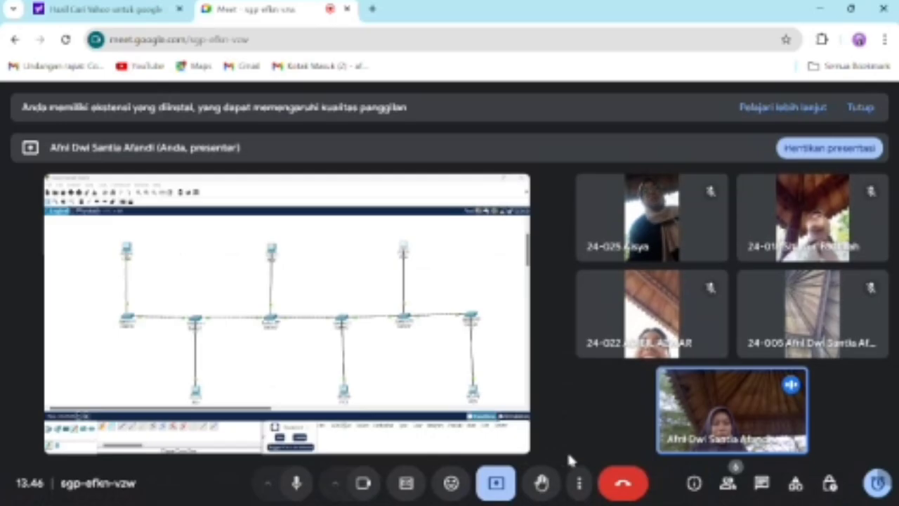